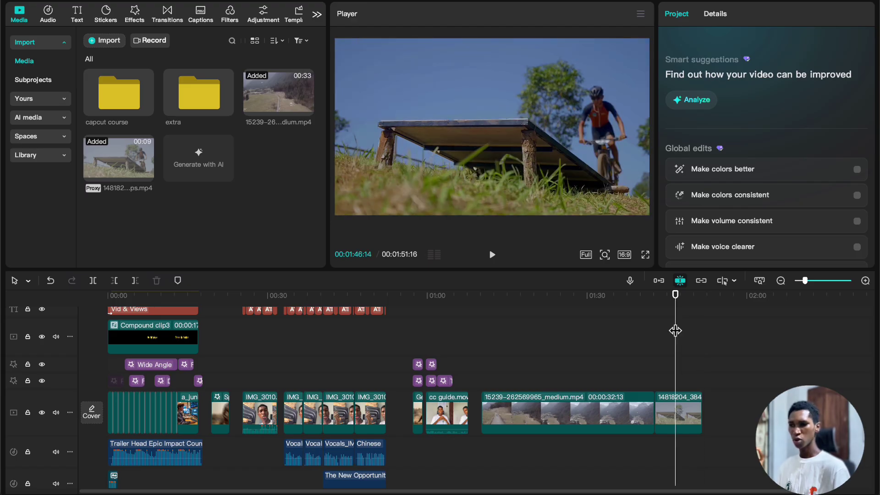
{"action": "left_click", "coordinate": [732, 316]}
{"action": "scroll", "coordinate": [669, 345], "scroll_direction": "down", "scroll_amount": 2}
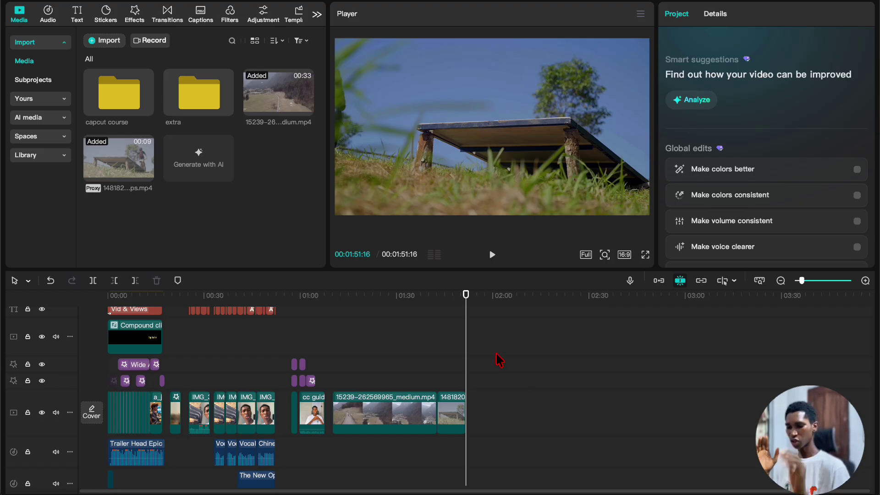
{"action": "scroll", "coordinate": [488, 349], "scroll_direction": "up", "scroll_amount": 3}
{"action": "left_click", "coordinate": [424, 353]}
{"action": "left_click_drag", "start_coordinate": [453, 313], "coordinate": [553, 312]}
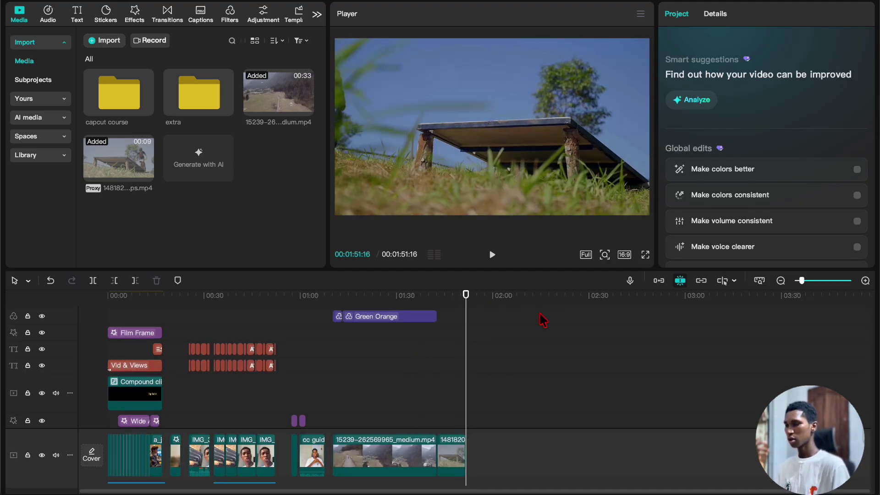
{"action": "key", "text": "ctrl+z"}
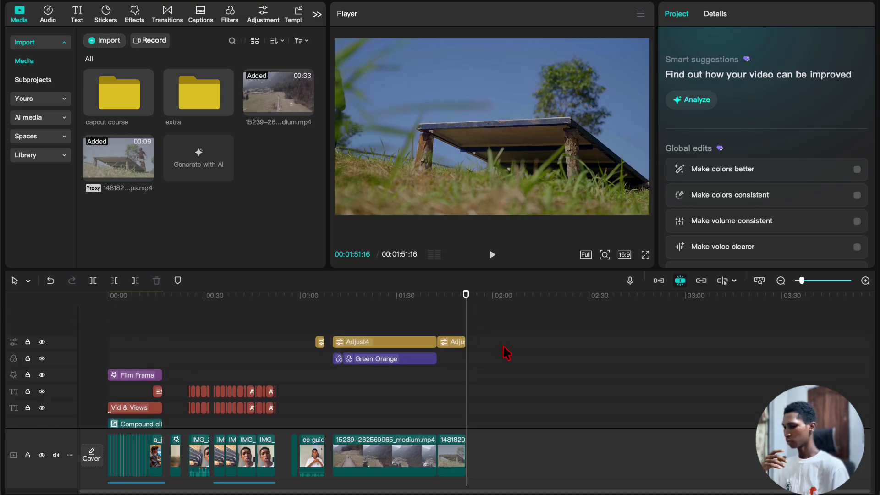
{"action": "left_click", "coordinate": [455, 315]}
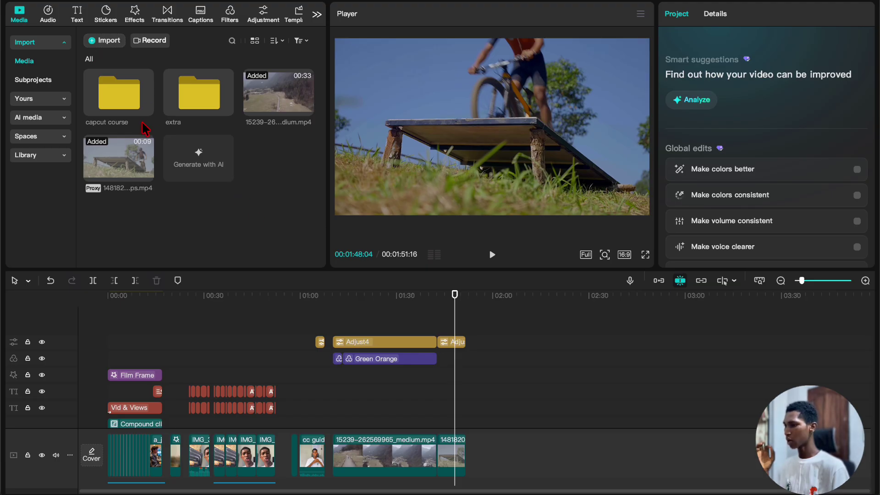
Add cc guide.mov from the capcut course folder to the main video track after the last clip.
{"action": "double_click", "coordinate": [121, 107]}
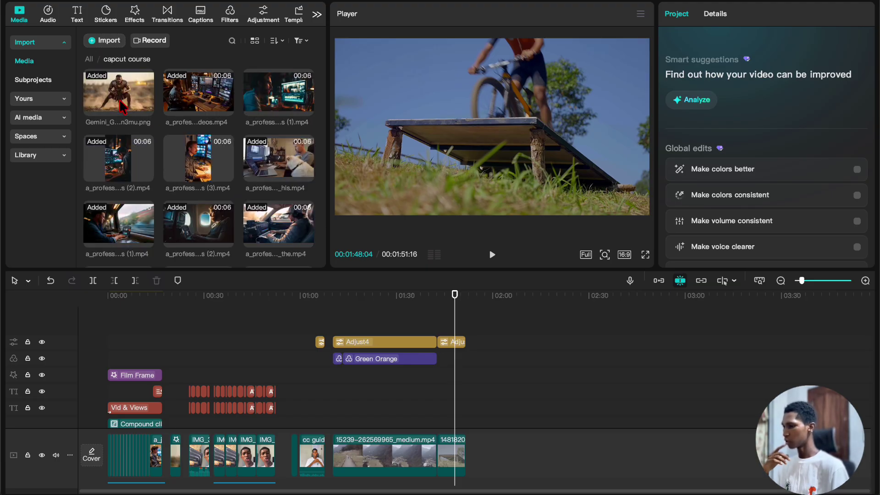
{"action": "scroll", "coordinate": [251, 156], "scroll_direction": "down", "scroll_amount": 1}
{"action": "scroll", "coordinate": [251, 157], "scroll_direction": "down", "scroll_amount": 5}
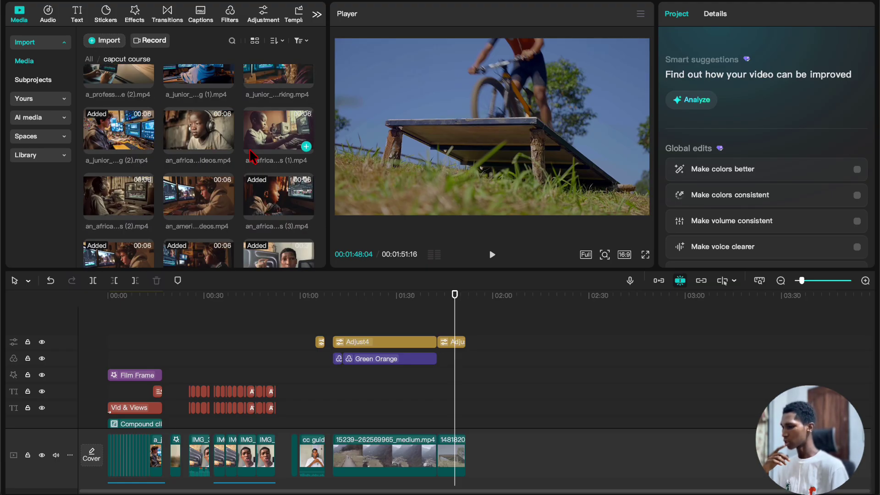
{"action": "scroll", "coordinate": [252, 165], "scroll_direction": "down", "scroll_amount": 4}
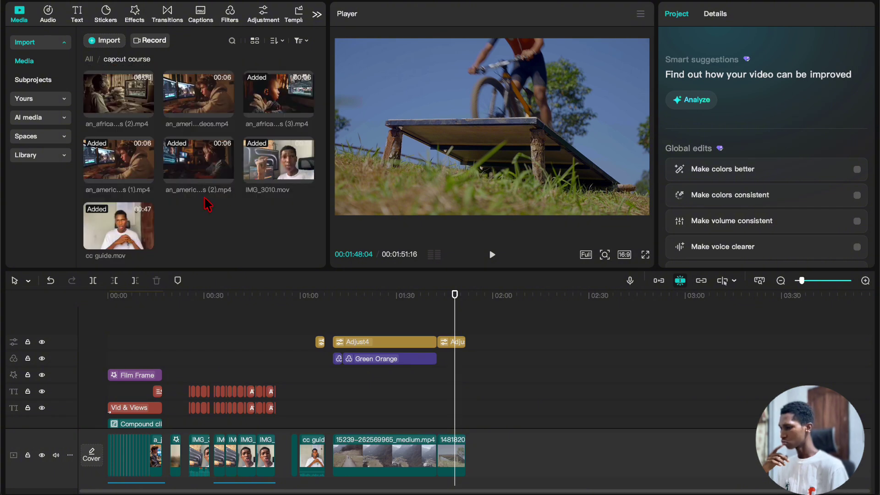
{"action": "left_click_drag", "start_coordinate": [112, 240], "coordinate": [436, 383]}
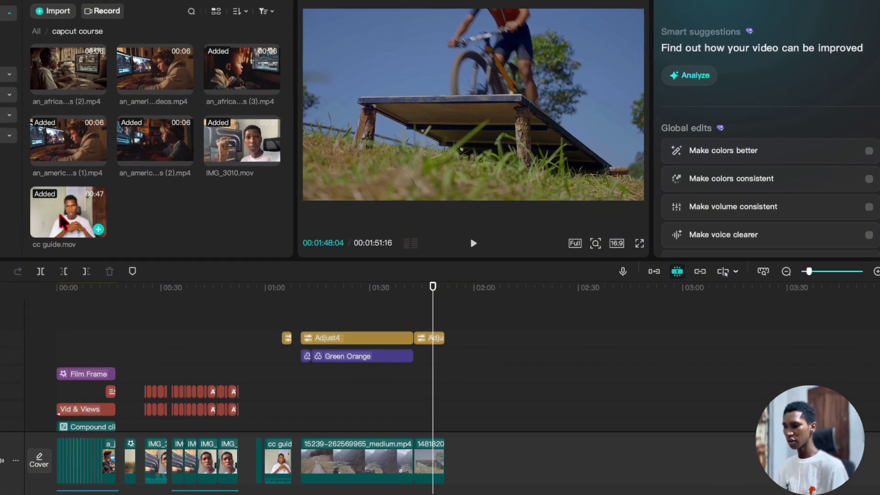
{"action": "left_click_drag", "start_coordinate": [382, 378], "coordinate": [435, 458]}
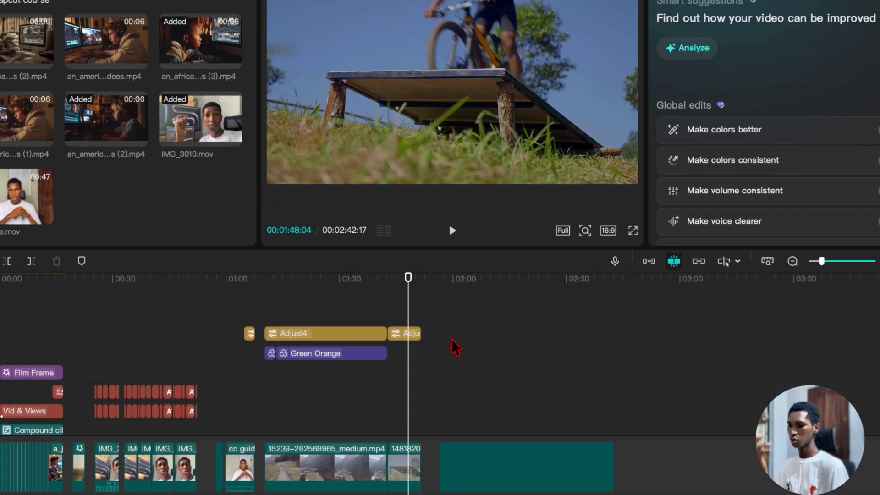
Look over the available project aspect ratios with the newly added cc guide.mov clip selected.
{"action": "left_click", "coordinate": [478, 433]}
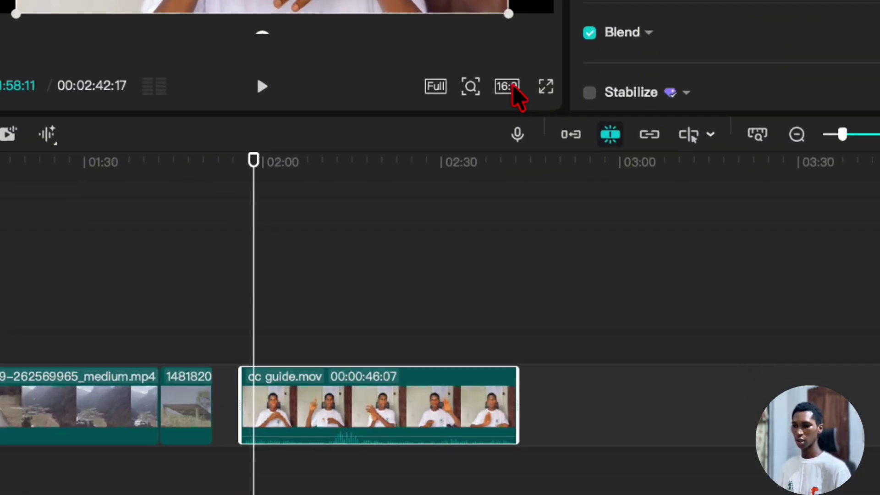
{"action": "left_click", "coordinate": [508, 87]}
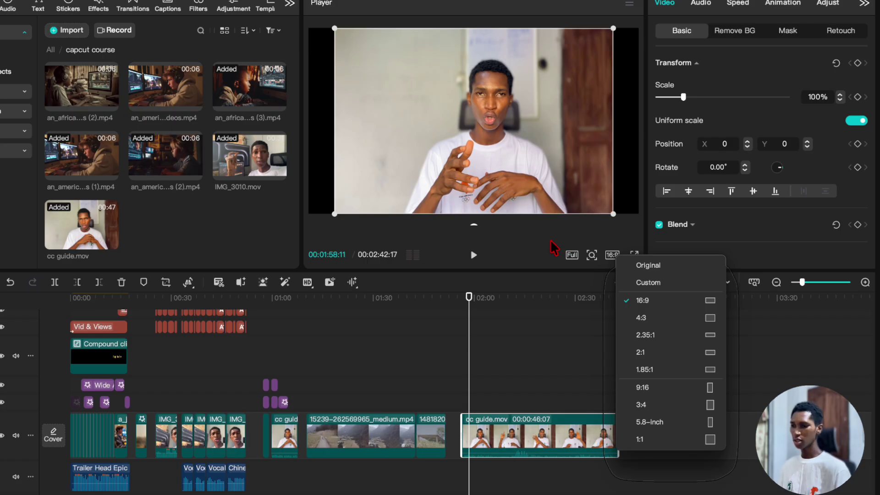
{"action": "left_click", "coordinate": [553, 248]}
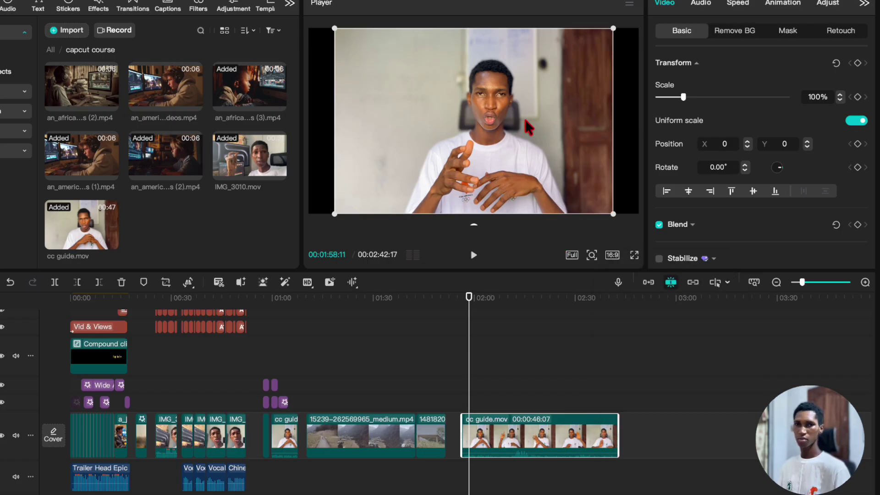
{"action": "left_click", "coordinate": [463, 375]}
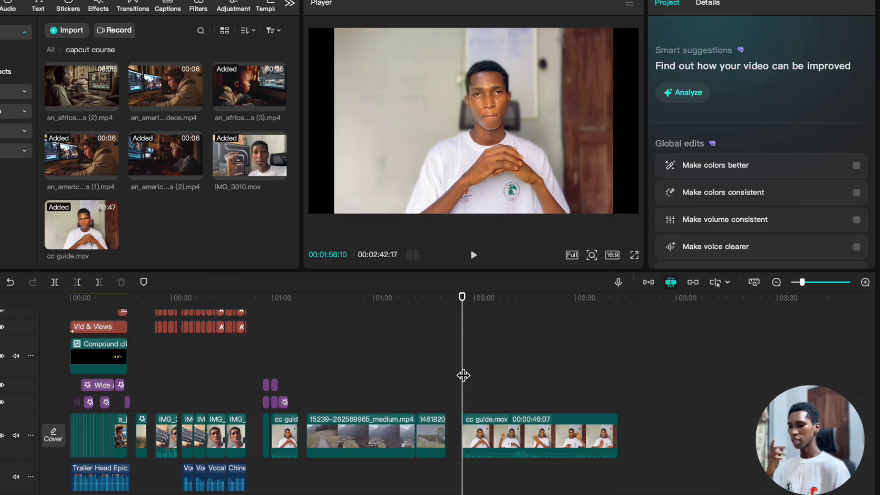
Split the newly added cc guide.mov clip at 00:01:59:05 and scale its second part to 119%.
{"action": "left_click", "coordinate": [472, 421]}
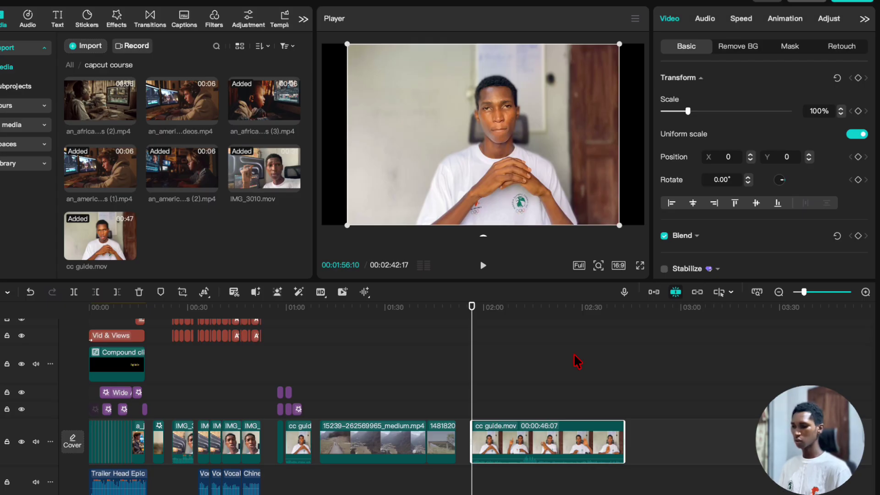
{"action": "scroll", "coordinate": [574, 362], "scroll_direction": "up", "scroll_amount": 3}
{"action": "left_click", "coordinate": [501, 324]}
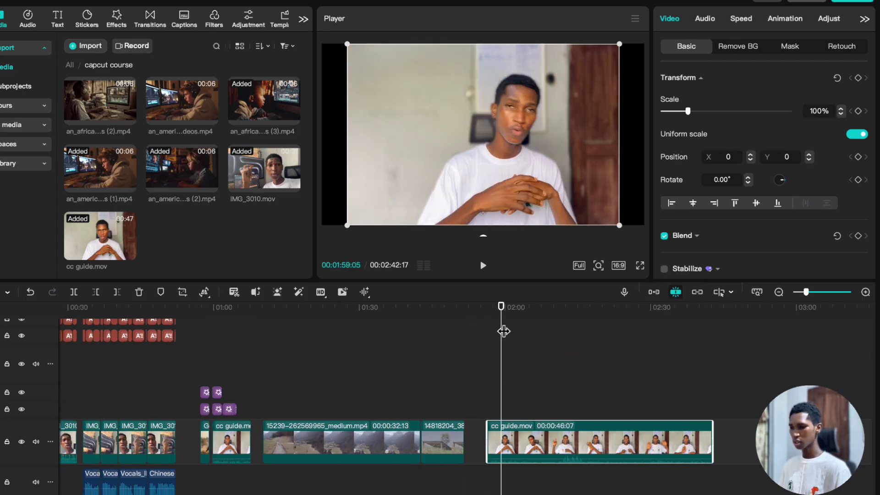
{"action": "key", "text": "ctrl+b"}
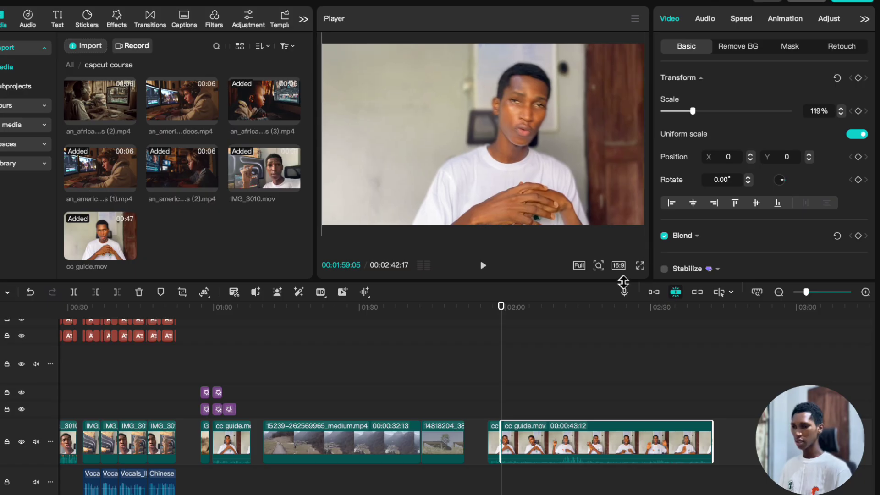
Play the clip across the cut to preview the zoom, and undo the split and scaling.
{"action": "left_click", "coordinate": [489, 404]}
{"action": "key", "text": "space"}
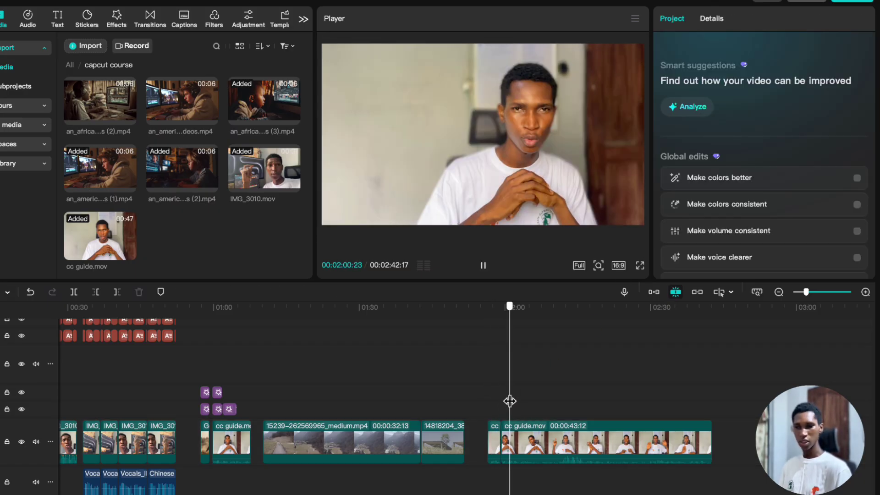
{"action": "key", "text": "space"}
{"action": "key", "text": "ctrl+z"}
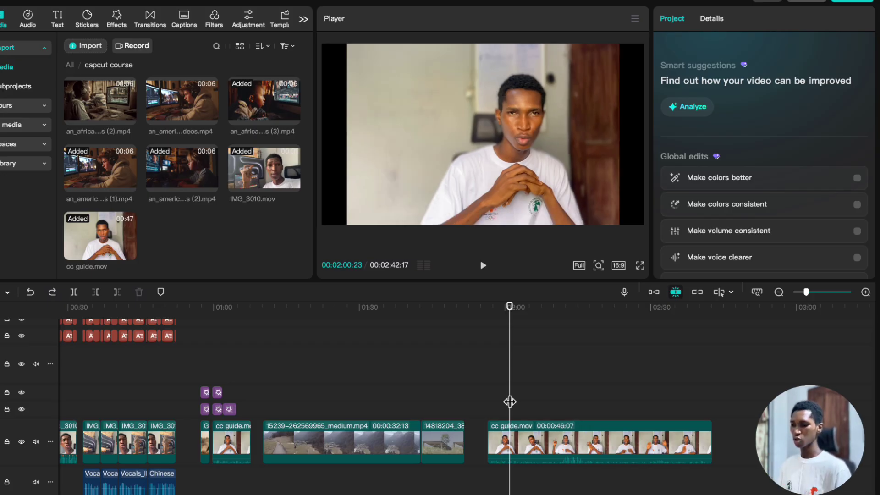
{"action": "left_click", "coordinate": [487, 409]}
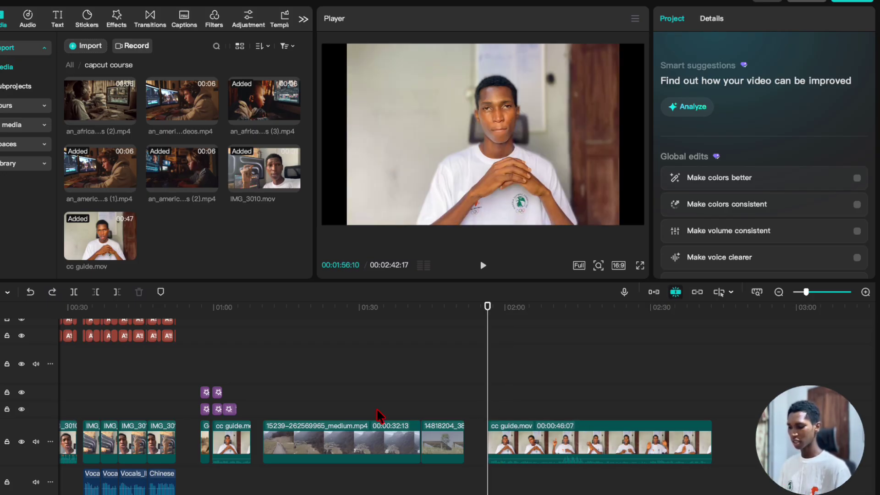
Redo the split and scaling, inspect the picture after the cut, and undo both edits.
{"action": "left_click", "coordinate": [53, 292]}
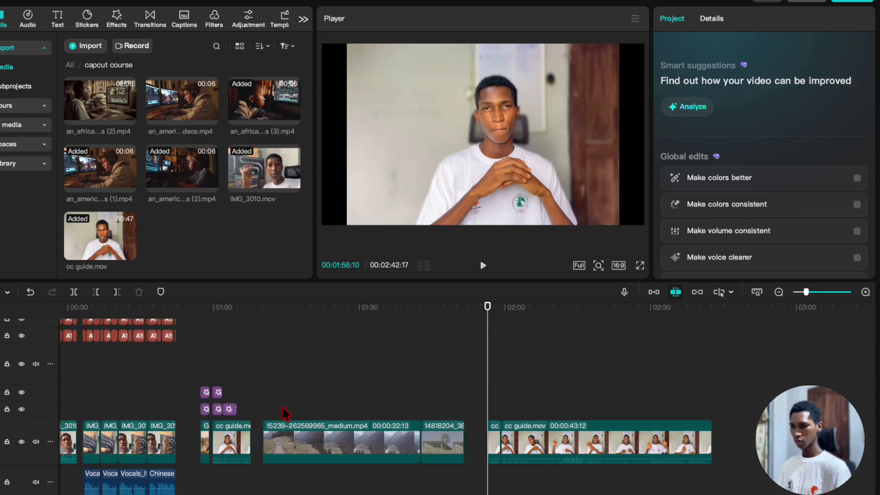
{"action": "left_click", "coordinate": [503, 386]}
{"action": "left_click", "coordinate": [514, 387]}
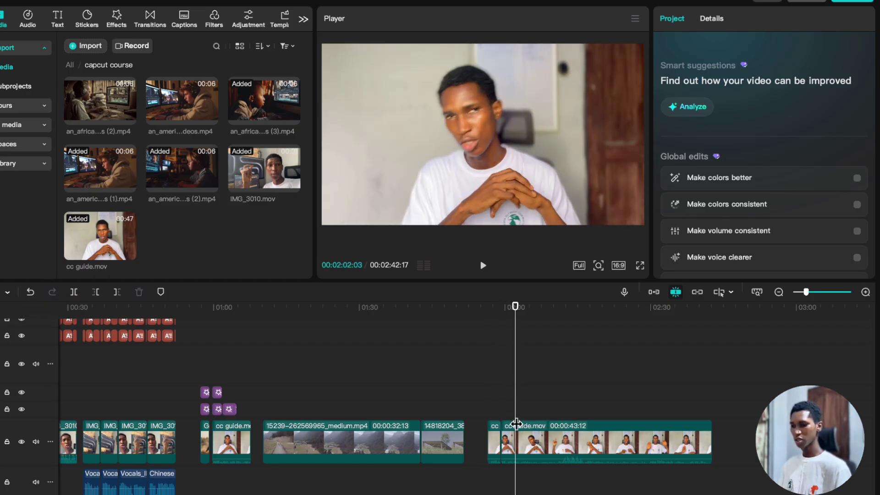
{"action": "left_click", "coordinate": [29, 293]}
{"action": "left_click", "coordinate": [29, 293]}
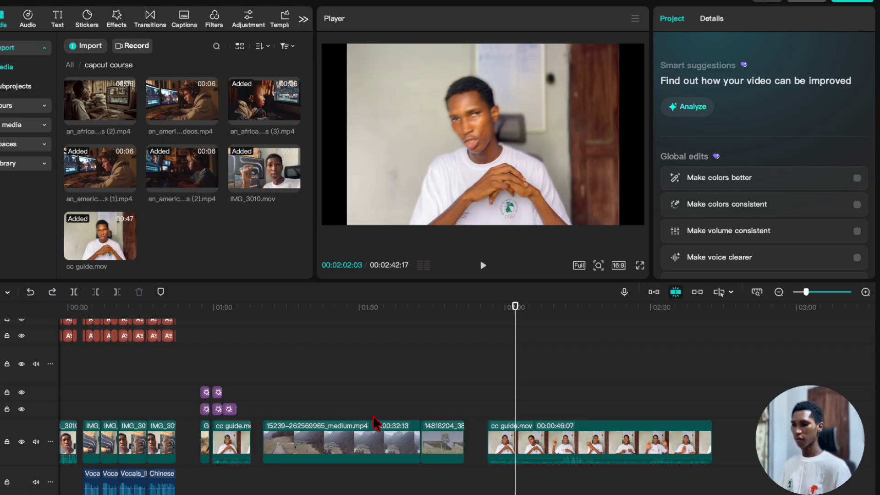
Add Transform keyframes to the cc guide.mov clip at its start, 00:01:56:10.
{"action": "left_click", "coordinate": [488, 405]}
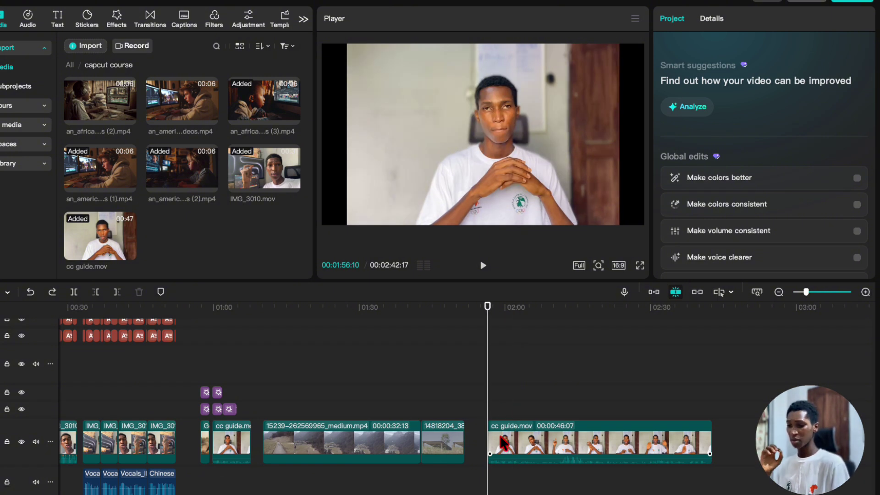
{"action": "left_click", "coordinate": [516, 456]}
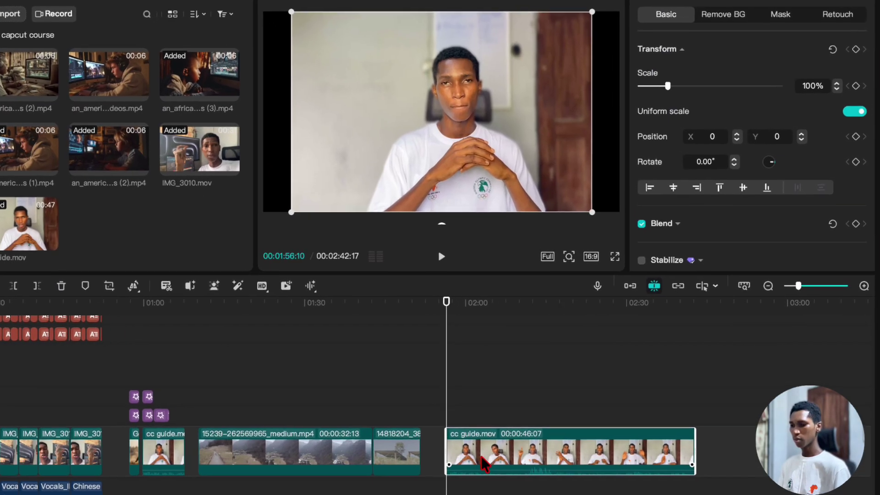
{"action": "left_click", "coordinate": [856, 47]}
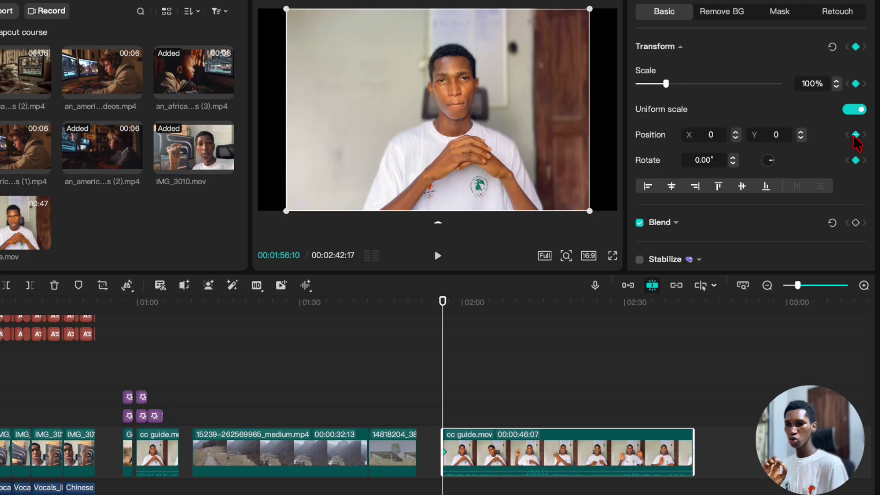
Examine the clip's remaining basic video settings, from Blend down to Canvas, for keyframe controls.
{"action": "scroll", "coordinate": [858, 182], "scroll_direction": "down", "scroll_amount": 5}
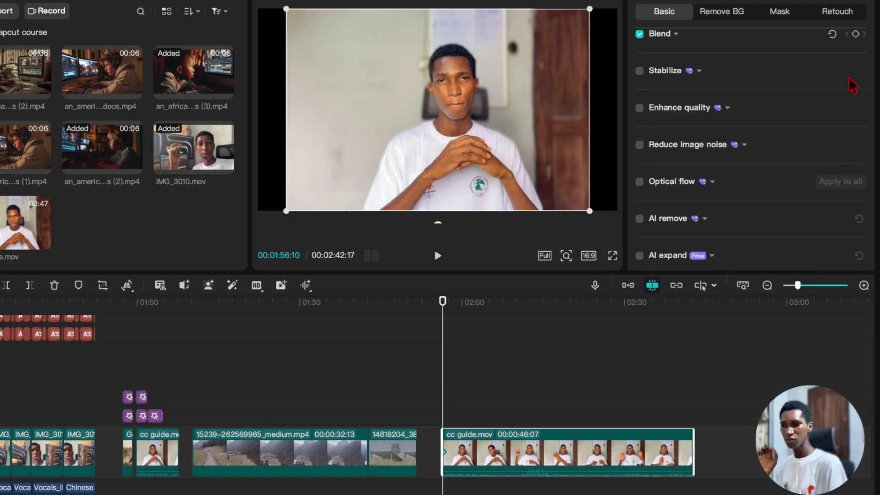
{"action": "scroll", "coordinate": [853, 92], "scroll_direction": "up", "scroll_amount": 2}
{"action": "scroll", "coordinate": [843, 114], "scroll_direction": "down", "scroll_amount": 4}
{"action": "scroll", "coordinate": [839, 118], "scroll_direction": "down", "scroll_amount": 8}
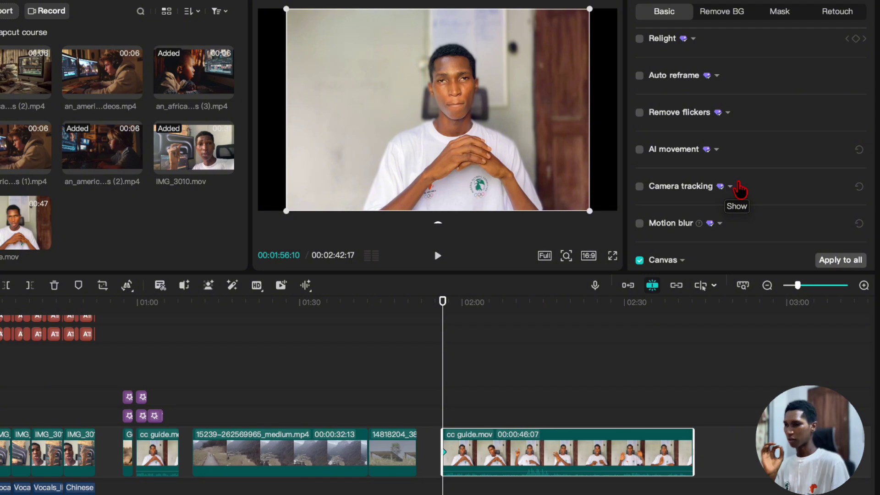
{"action": "scroll", "coordinate": [532, 343], "scroll_direction": "up", "scroll_amount": 2}
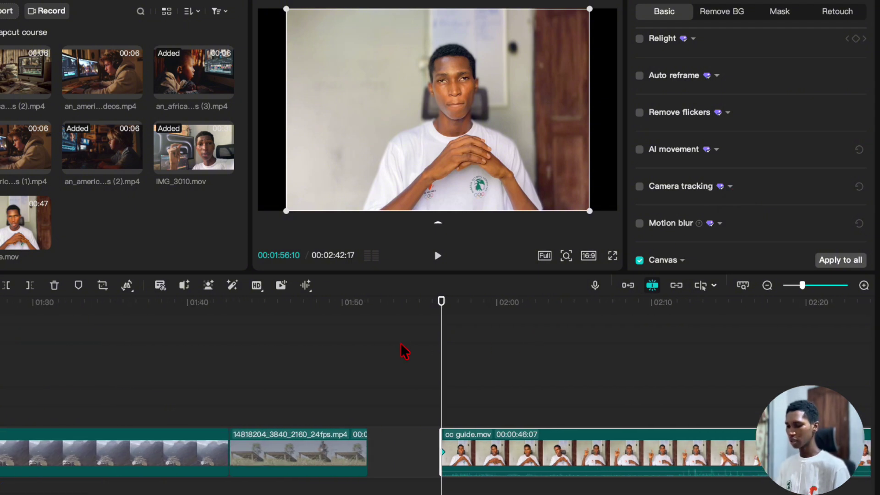
{"action": "scroll", "coordinate": [386, 354], "scroll_direction": "right", "scroll_amount": 5}
{"action": "scroll", "coordinate": [759, 108], "scroll_direction": "up", "scroll_amount": 10}
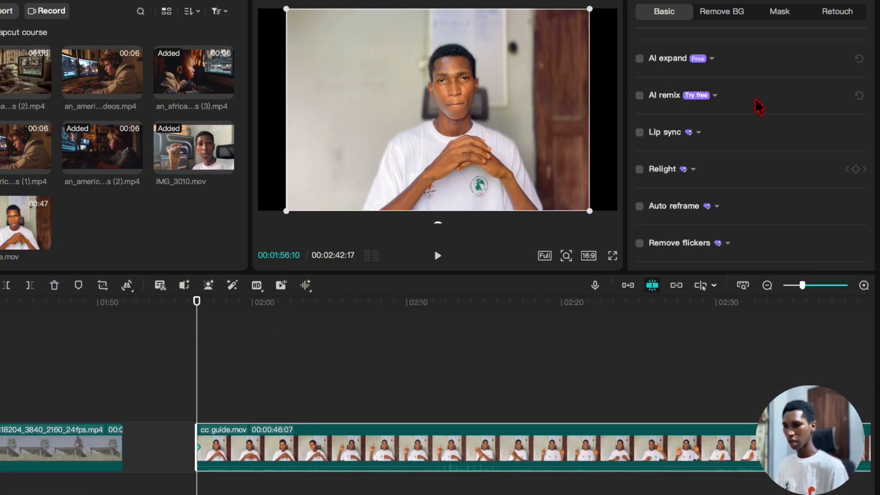
{"action": "scroll", "coordinate": [774, 125], "scroll_direction": "up", "scroll_amount": 3}
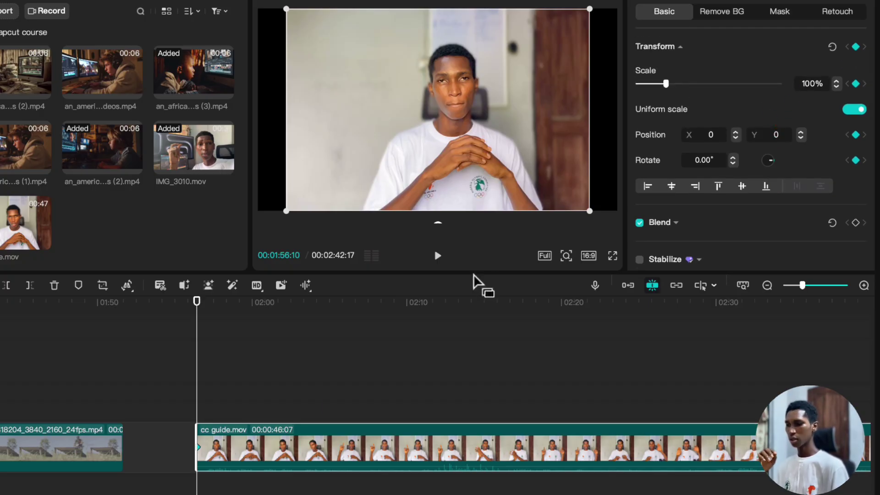
Set the clip's scale to 120% at 00:01:58:04 as a second scale keyframe.
{"action": "scroll", "coordinate": [228, 444], "scroll_direction": "up", "scroll_amount": 1}
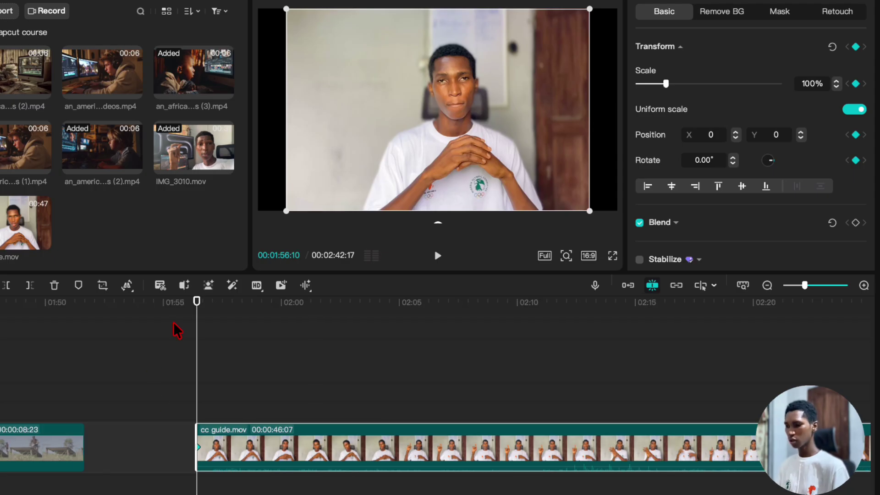
{"action": "left_click_drag", "start_coordinate": [194, 307], "coordinate": [238, 312]}
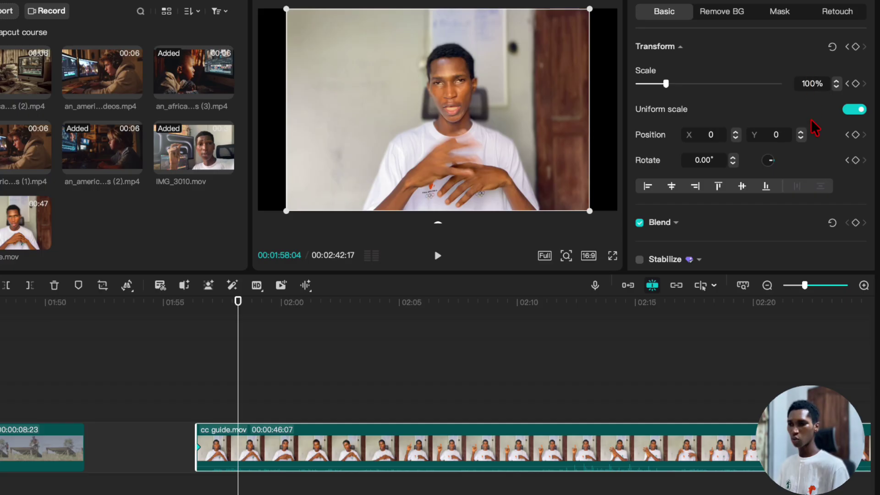
{"action": "key", "text": "BackSpace"}
{"action": "type", "text": "2"}
{"action": "key", "text": "Return"}
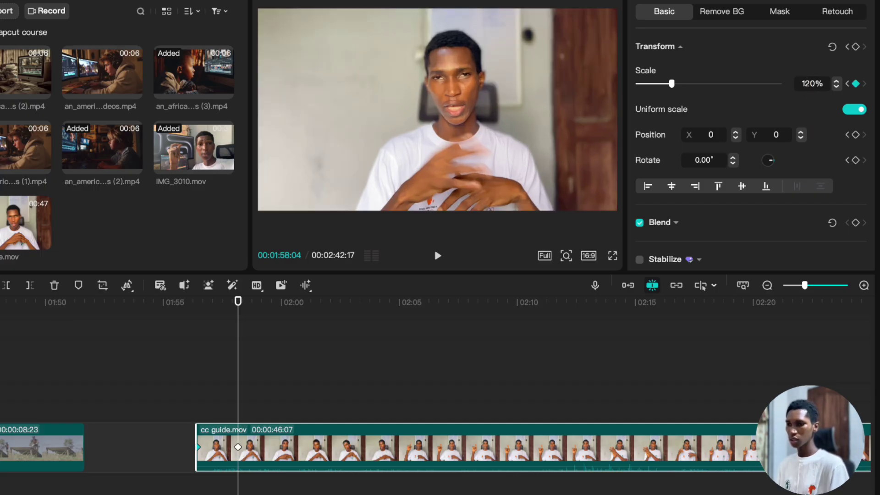
Check the clip's scale at its first keyframe, at 00:01:56:10.
{"action": "left_click", "coordinate": [197, 380]}
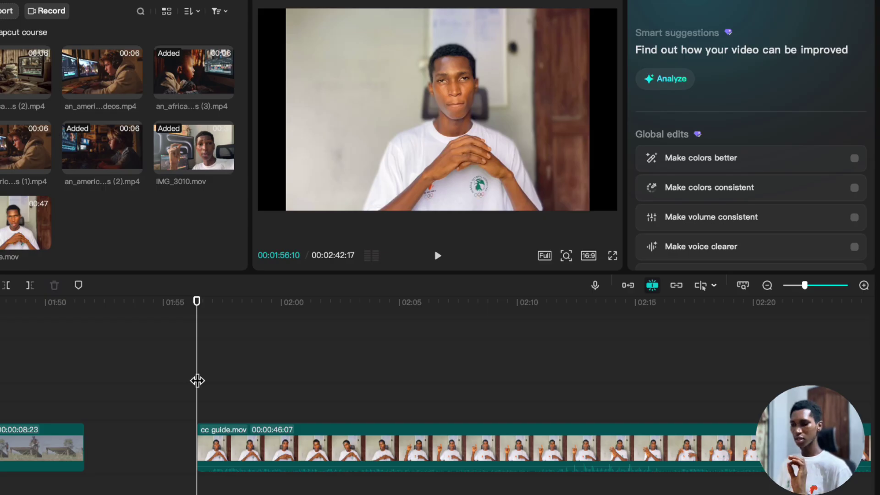
{"action": "left_click", "coordinate": [213, 446]}
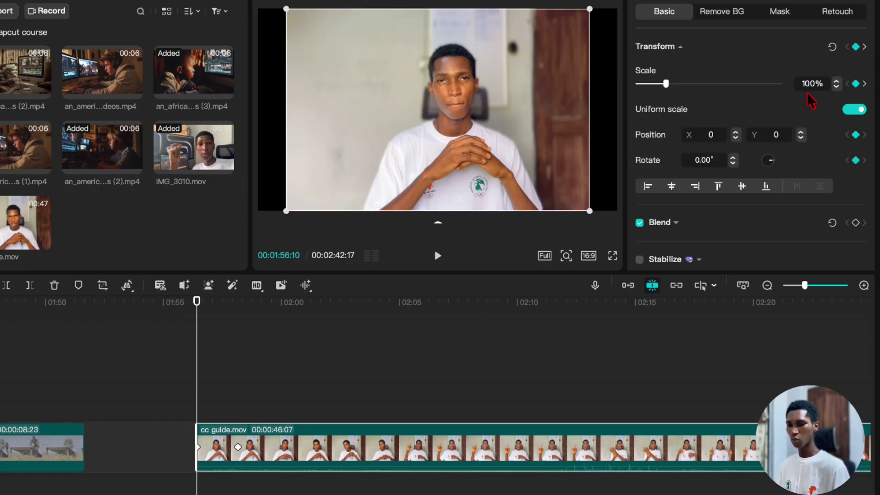
Preview the zoom, and slow it down by moving the second scale keyframe to 00:02:04:01.
{"action": "key", "text": "space"}
{"action": "key", "text": "space"}
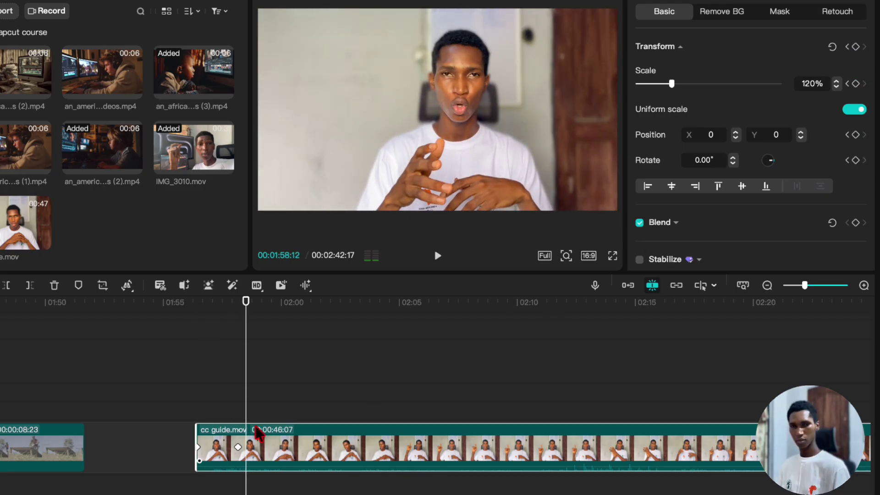
{"action": "left_click", "coordinate": [238, 446]}
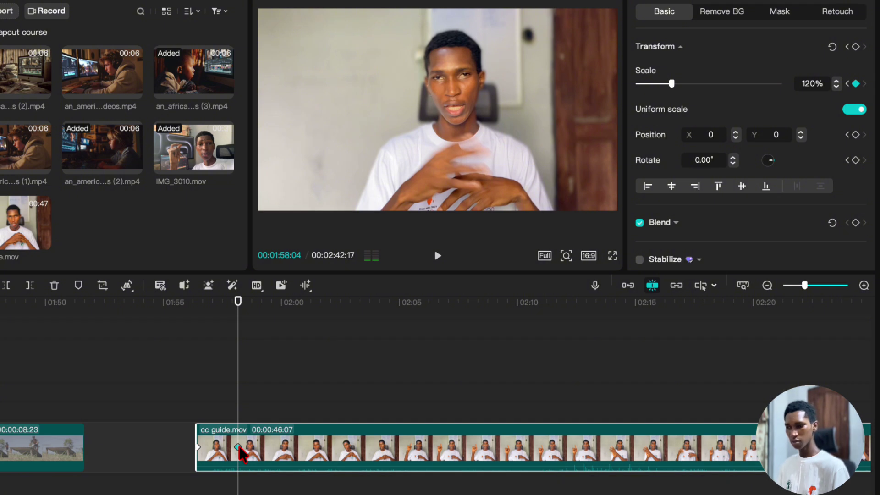
{"action": "left_click_drag", "start_coordinate": [238, 447], "coordinate": [376, 447]}
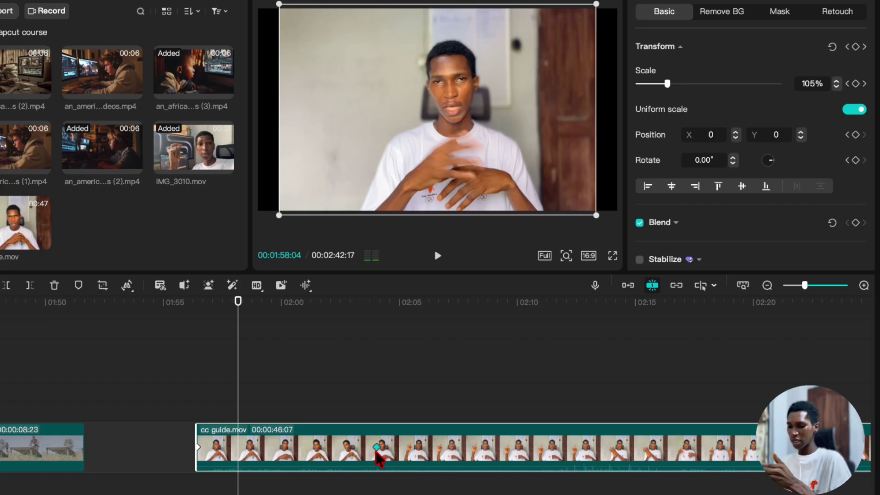
{"action": "left_click", "coordinate": [379, 357]}
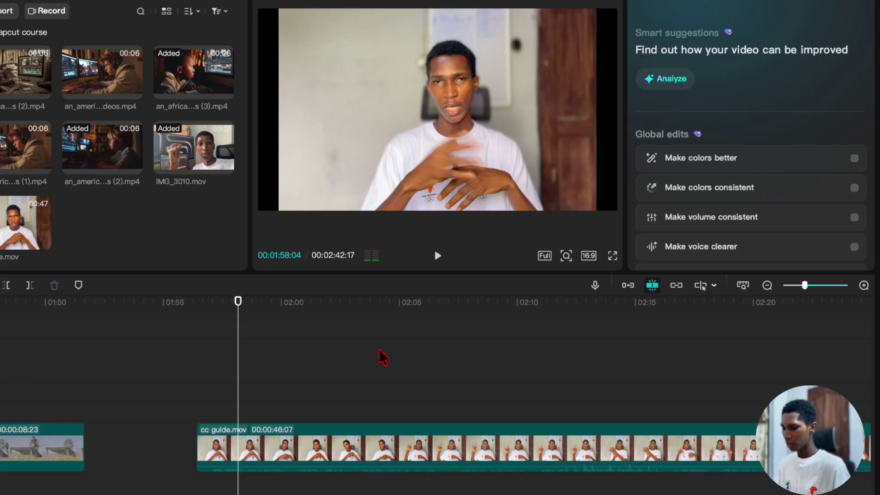
Step frame by frame through the start of the slowed zoom, from the clip's first keyframe to 00:01:56:14.
{"action": "left_click_drag", "start_coordinate": [209, 407], "coordinate": [196, 404]}
{"action": "left_click", "coordinate": [200, 447]}
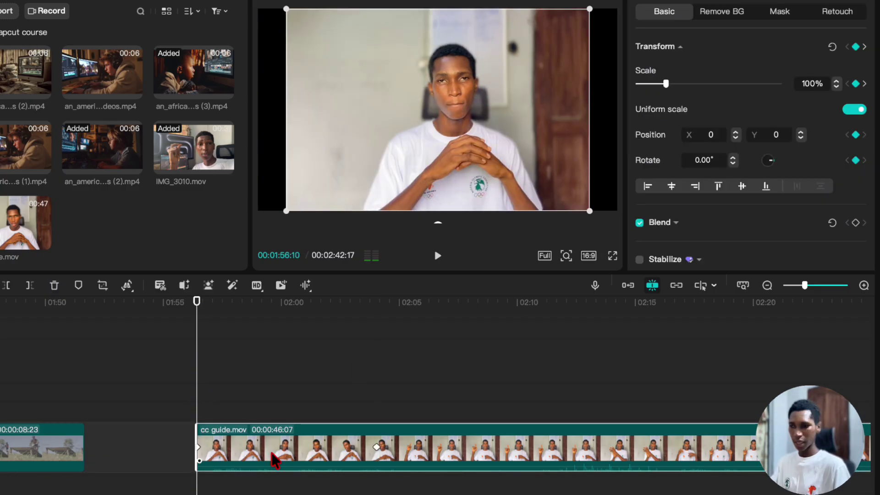
{"action": "scroll", "coordinate": [275, 460], "scroll_direction": "up", "scroll_amount": 3}
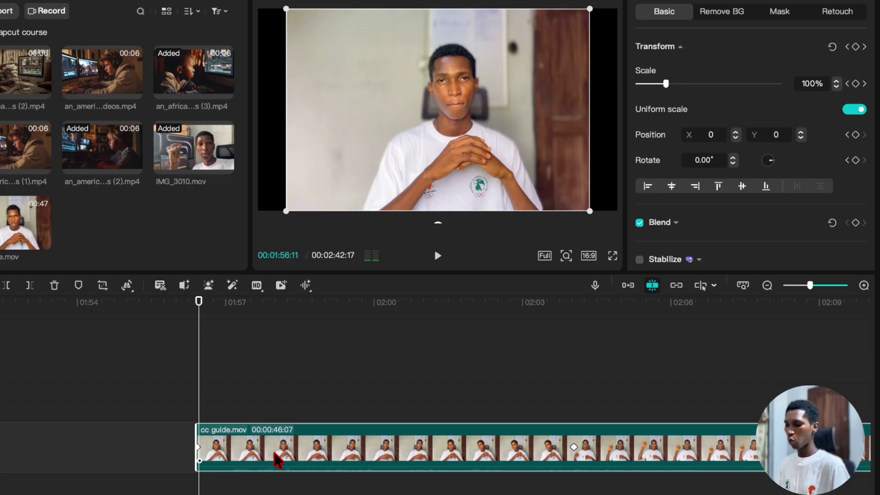
{"action": "key", "text": "Right"}
{"action": "key", "text": "Right"}
{"action": "key", "text": "Right"}
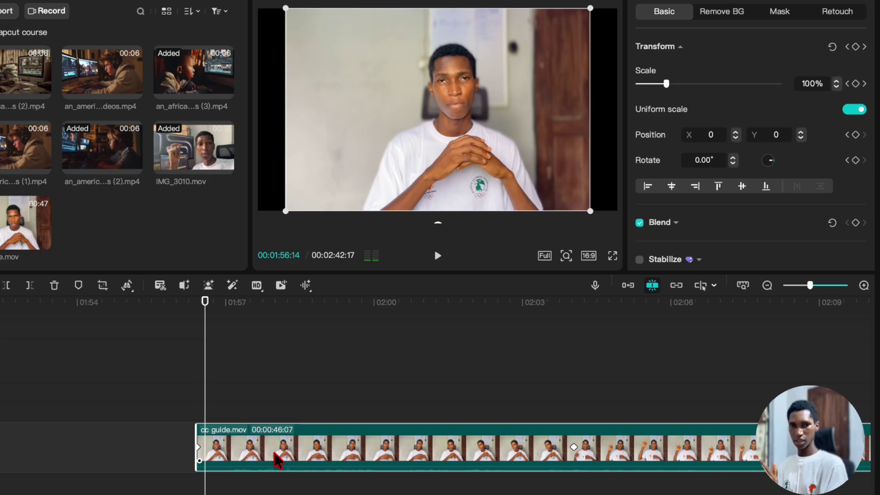
{"action": "scroll", "coordinate": [278, 459], "scroll_direction": "down", "scroll_amount": 3}
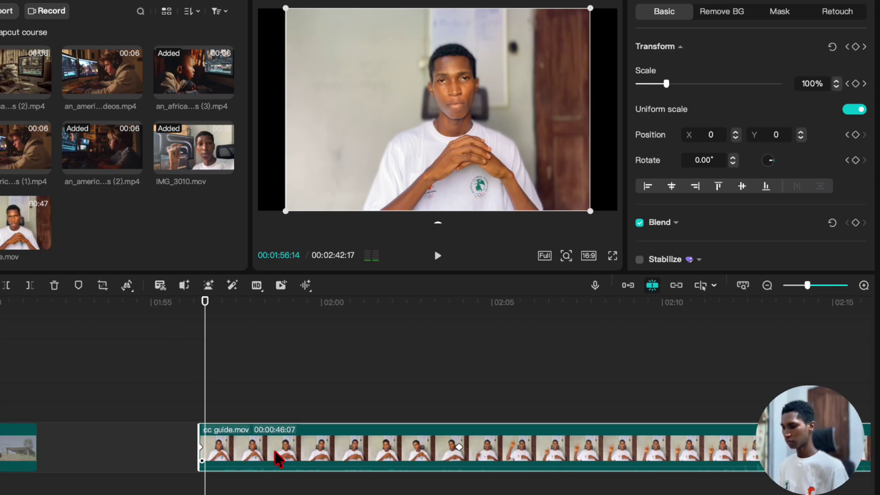
Play the slowed zoom from just before the cc guide.mov clip and check the scale partway, at 00:02:00:11.
{"action": "left_click", "coordinate": [202, 404]}
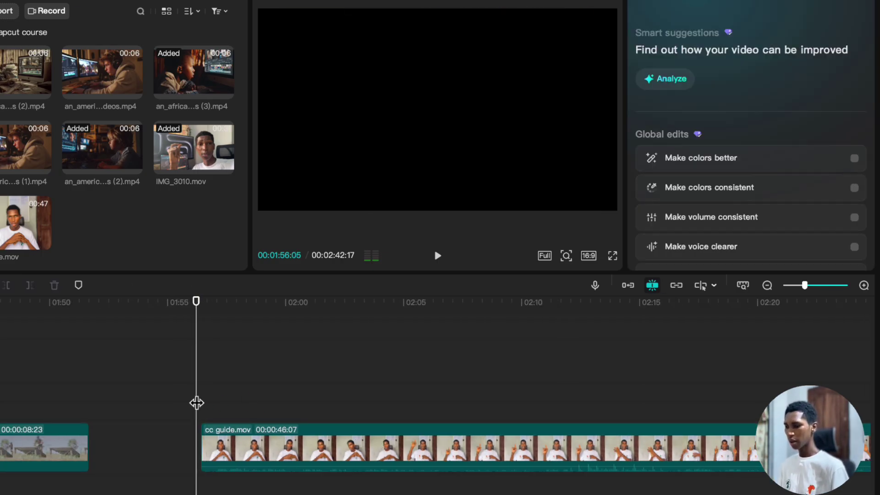
{"action": "key", "text": "space"}
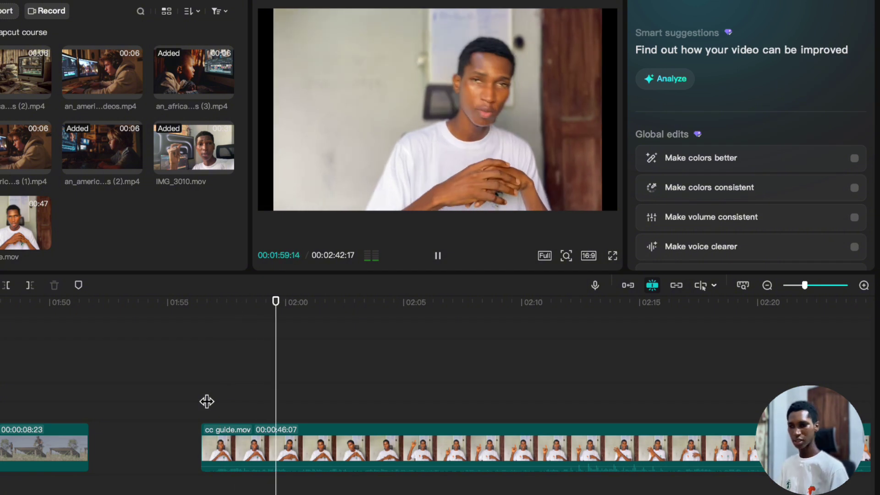
{"action": "key", "text": "space"}
{"action": "left_click", "coordinate": [283, 465]}
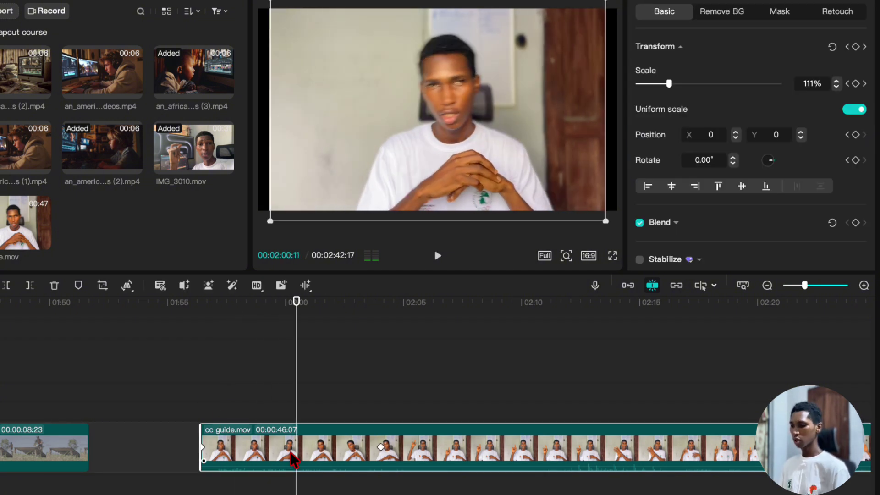
Disable Uniform scale to expose separate width and height scaling, and enable it again.
{"action": "scroll", "coordinate": [289, 449], "scroll_direction": "down", "scroll_amount": 3}
{"action": "scroll", "coordinate": [273, 451], "scroll_direction": "right", "scroll_amount": 2}
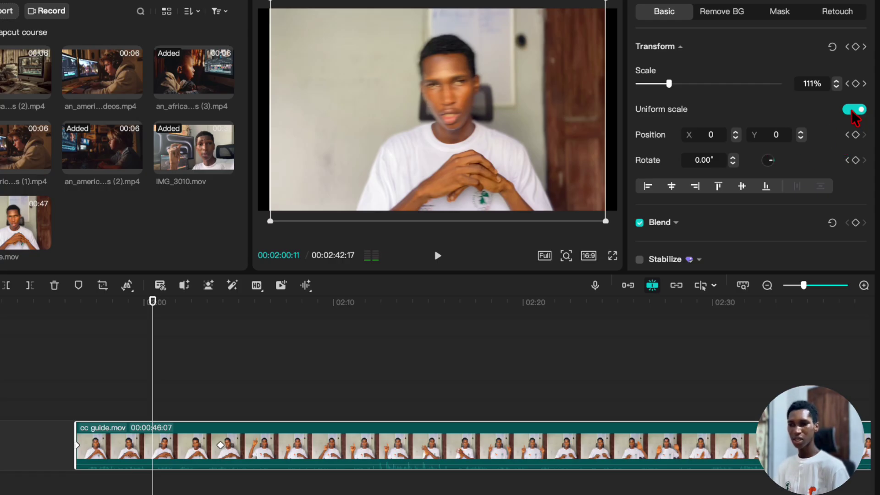
{"action": "left_click", "coordinate": [853, 111]}
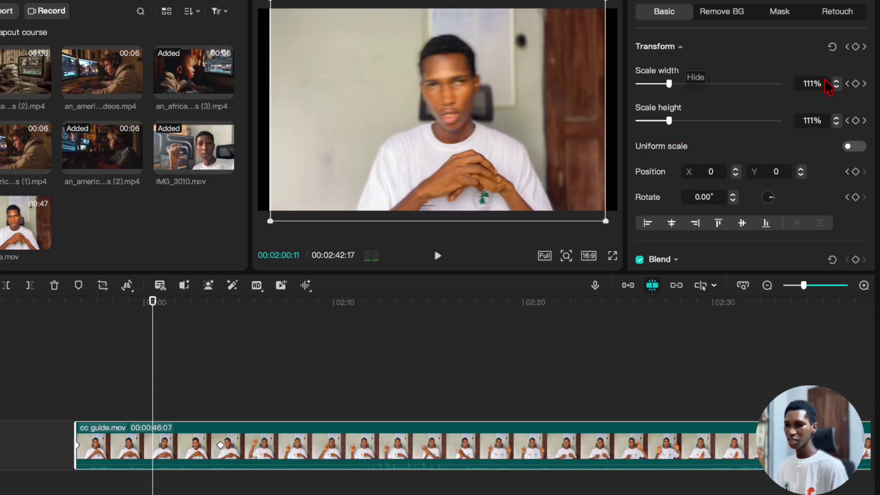
{"action": "left_click", "coordinate": [853, 146]}
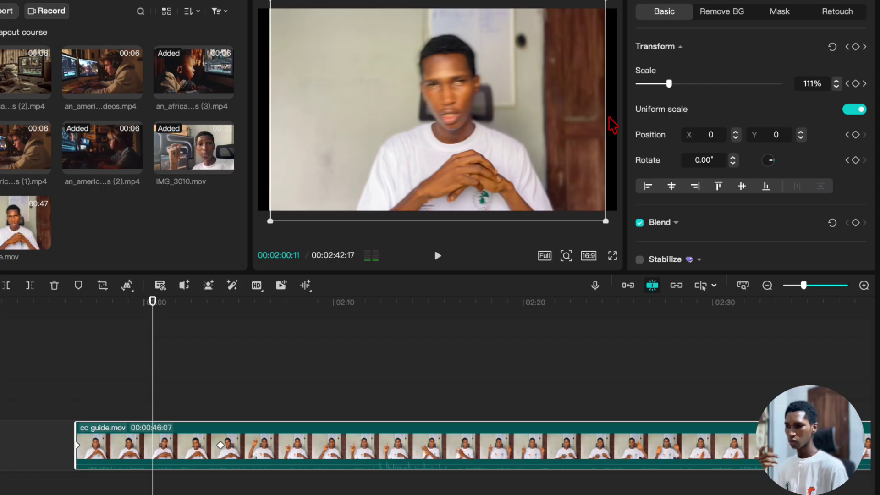
Check the scale at the 00:02:04:01 keyframe and replay the slow zoom from the clip's start.
{"action": "left_click", "coordinate": [220, 371]}
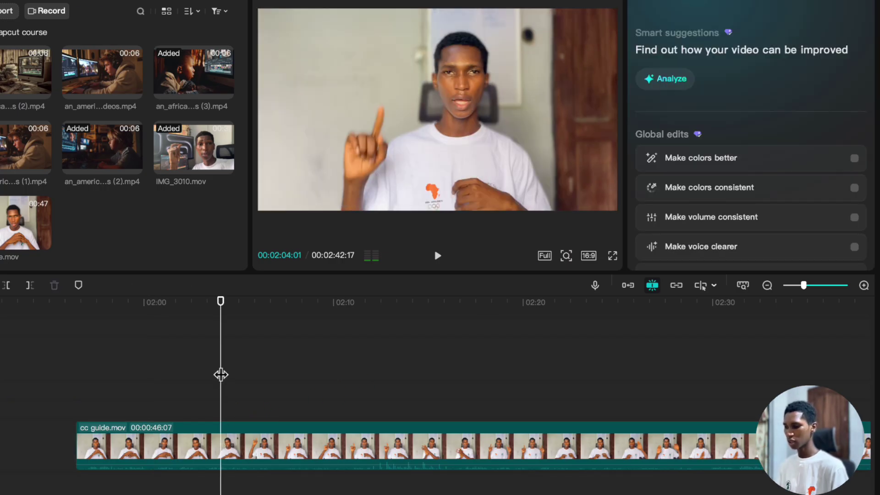
{"action": "left_click", "coordinate": [224, 455]}
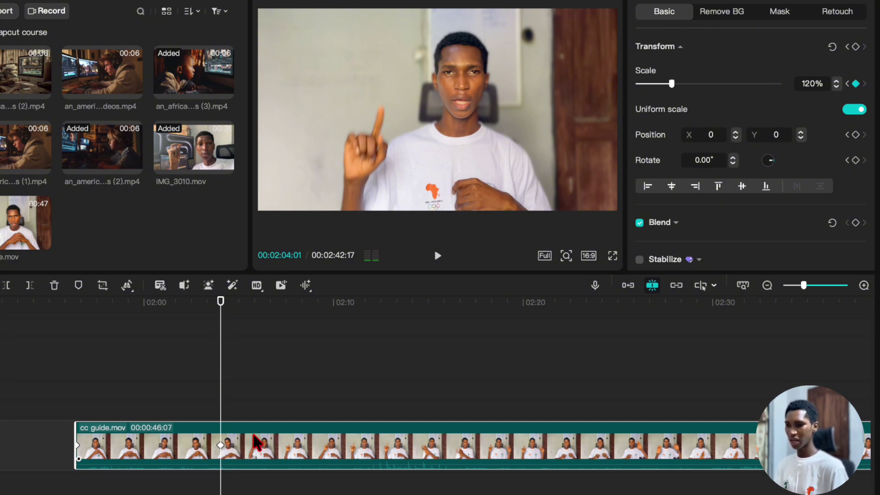
{"action": "left_click", "coordinate": [77, 399]}
{"action": "key", "text": "space"}
{"action": "left_click", "coordinate": [208, 456]}
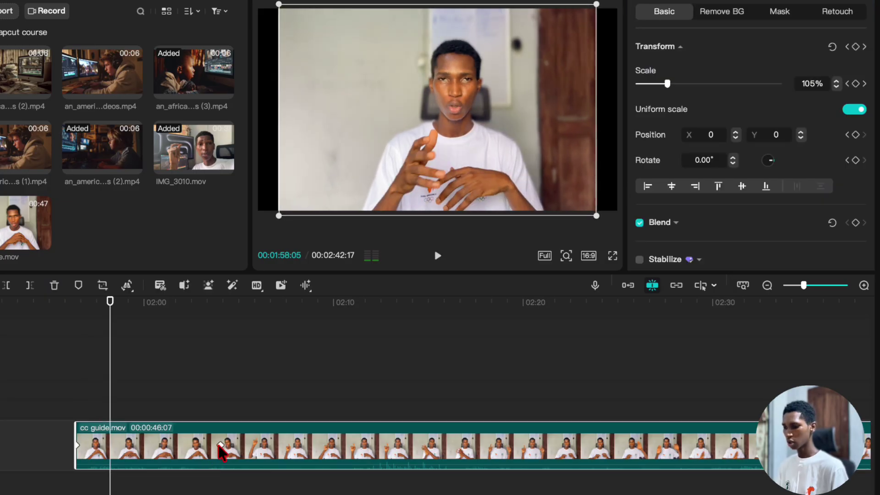
Move the second scale keyframe to 00:01:59:02 and preview the quicker zoom from the clip's start.
{"action": "left_click", "coordinate": [221, 451]}
{"action": "left_click", "coordinate": [76, 408]}
{"action": "key", "text": "space"}
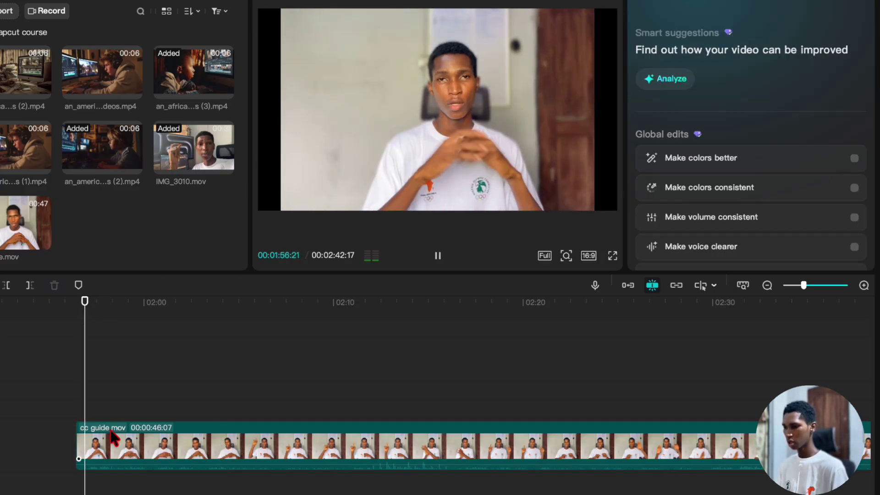
{"action": "left_click", "coordinate": [132, 454]}
{"action": "left_click", "coordinate": [128, 453]}
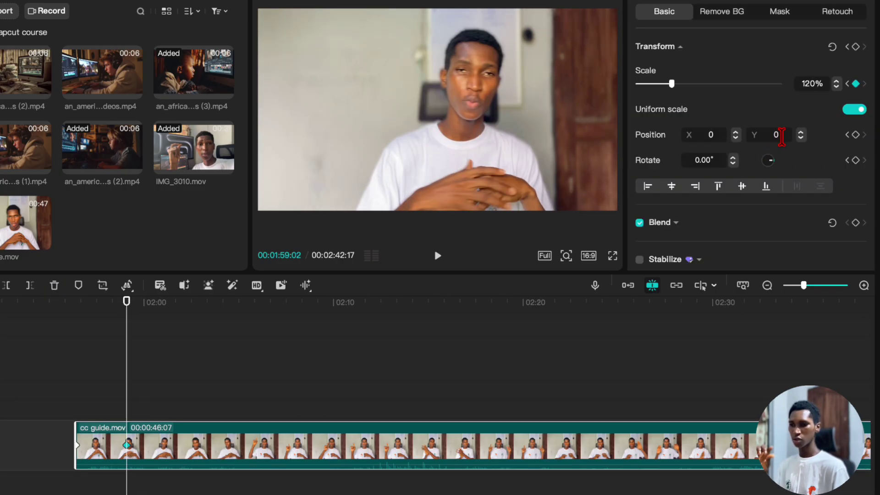
Add keyframes for position and the remaining Transform properties of the clip at 00:01:59:02.
{"action": "left_click", "coordinate": [854, 135]}
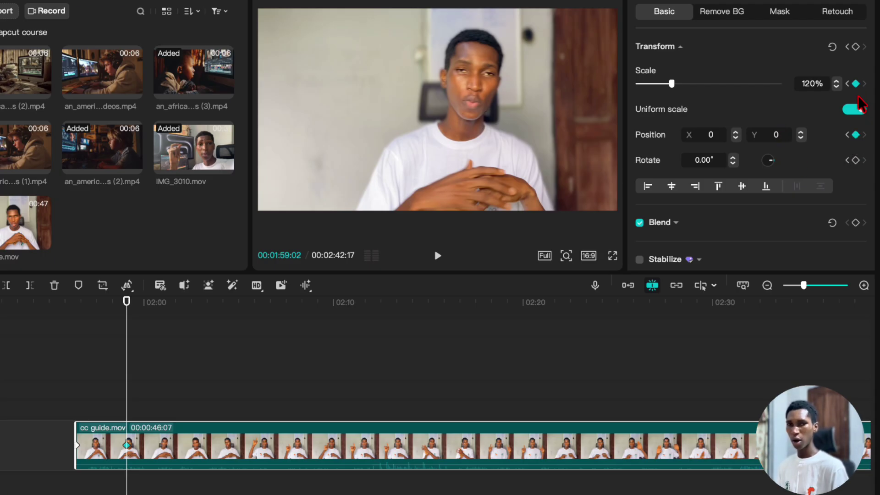
{"action": "left_click", "coordinate": [855, 47]}
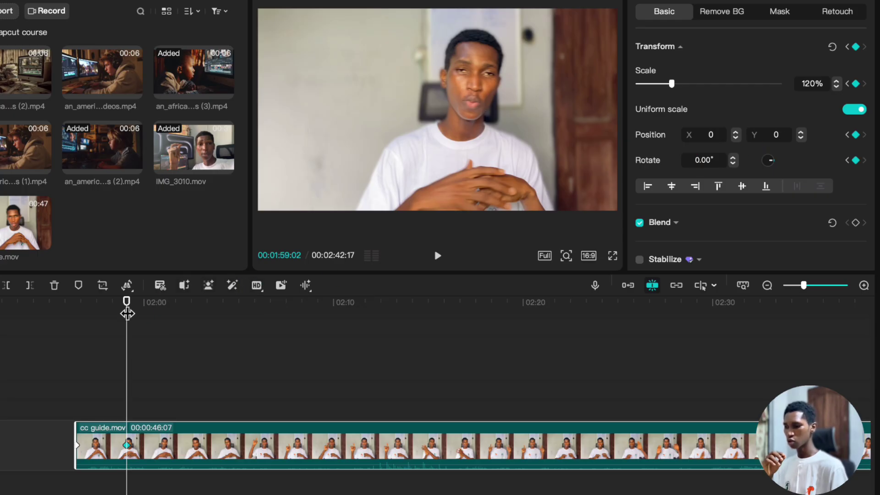
At 00:02:00:01, set the clip's Y position to 100, and raise it further to 216.
{"action": "left_click_drag", "start_coordinate": [129, 309], "coordinate": [144, 302]}
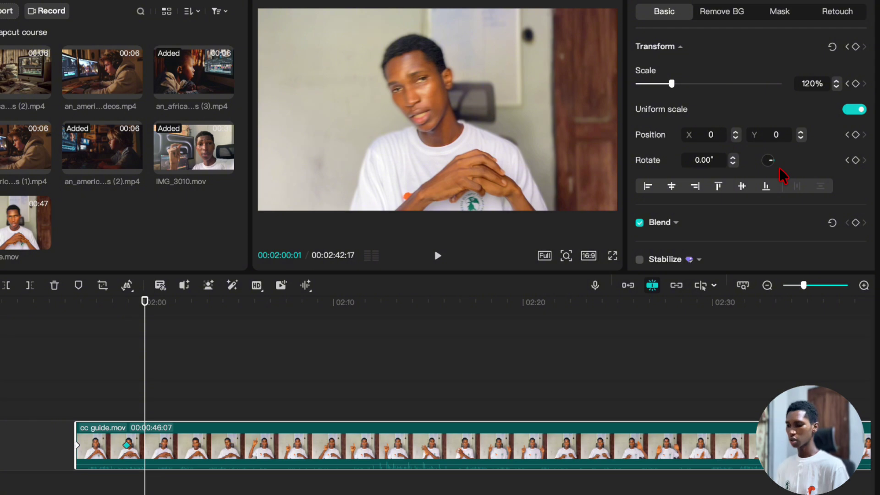
{"action": "key", "text": "Return"}
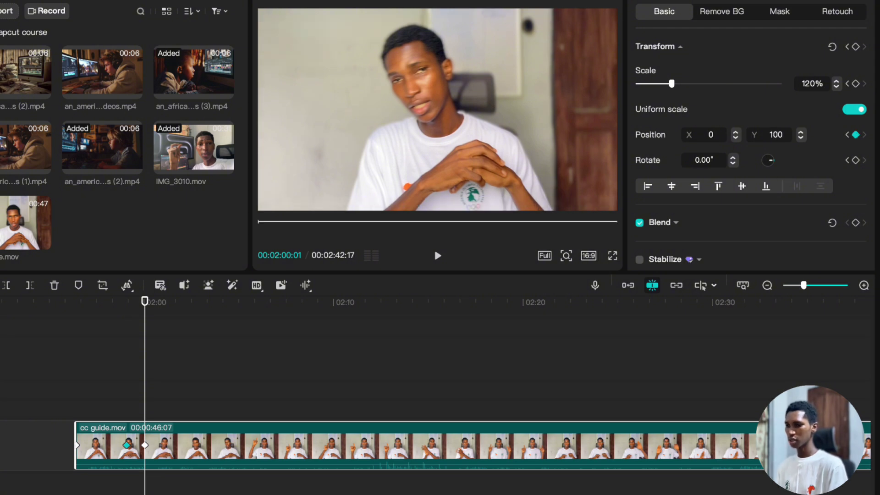
{"action": "left_click_drag", "start_coordinate": [507, 187], "coordinate": [503, 173]}
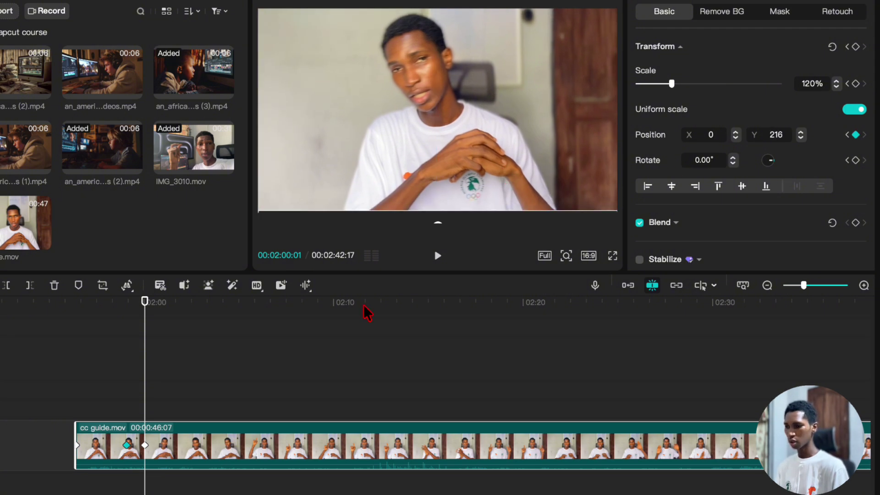
Play the clip from its start through 00:02:00:13 to review the zoom followed by the upward movement.
{"action": "left_click", "coordinate": [111, 388]}
{"action": "left_click_drag", "start_coordinate": [110, 387], "coordinate": [77, 393]}
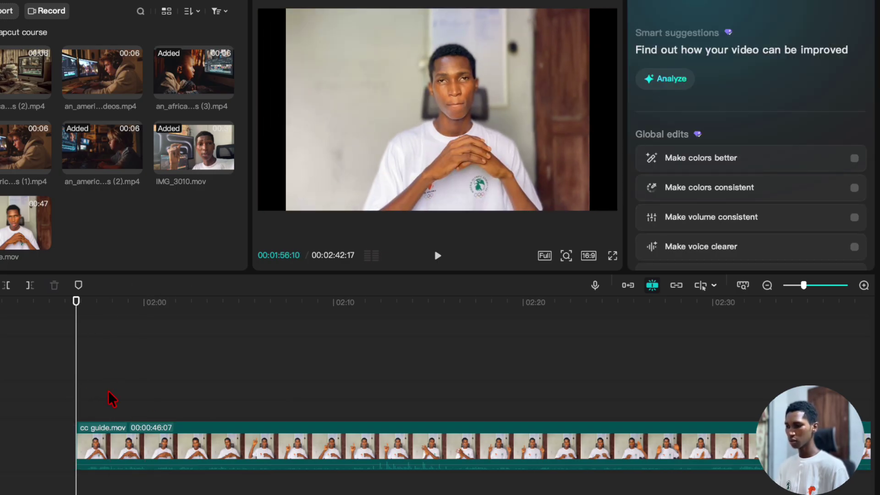
{"action": "key", "text": "space"}
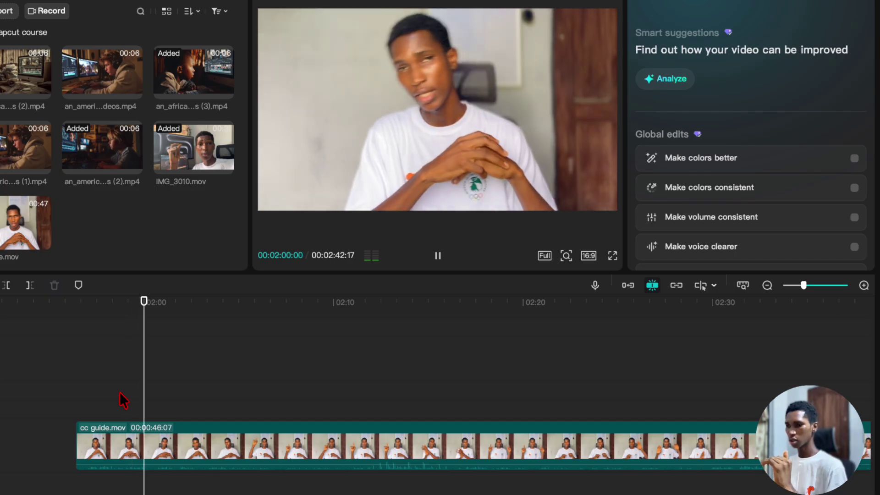
{"action": "key", "text": "space"}
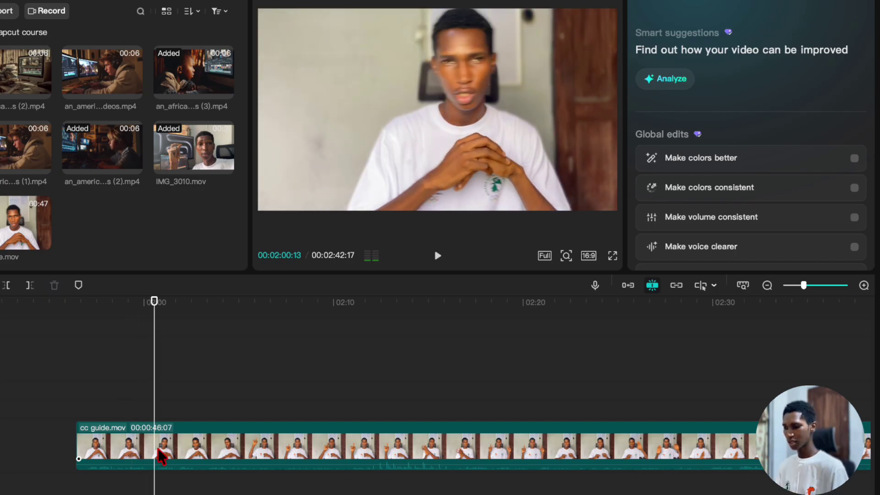
Add keyframes for all Transform properties at the clip's position keyframe at 00:02:00:01.
{"action": "left_click", "coordinate": [156, 448]}
{"action": "left_click", "coordinate": [145, 446]}
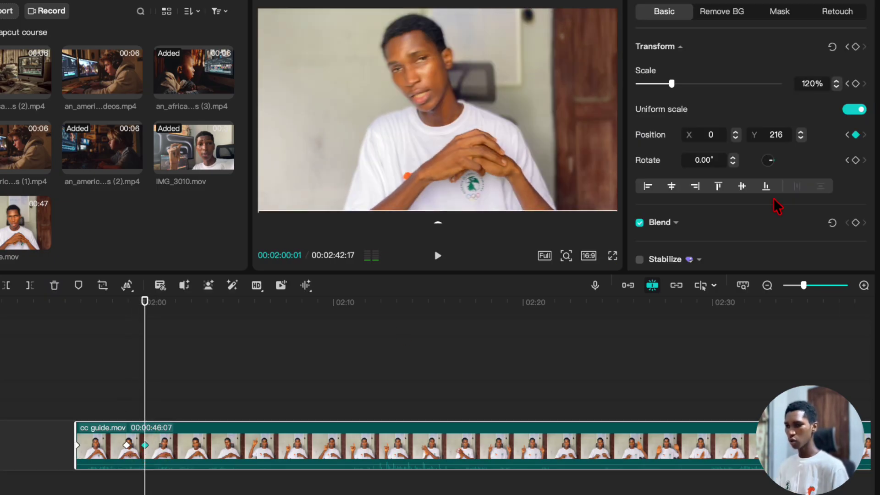
{"action": "left_click", "coordinate": [855, 46]}
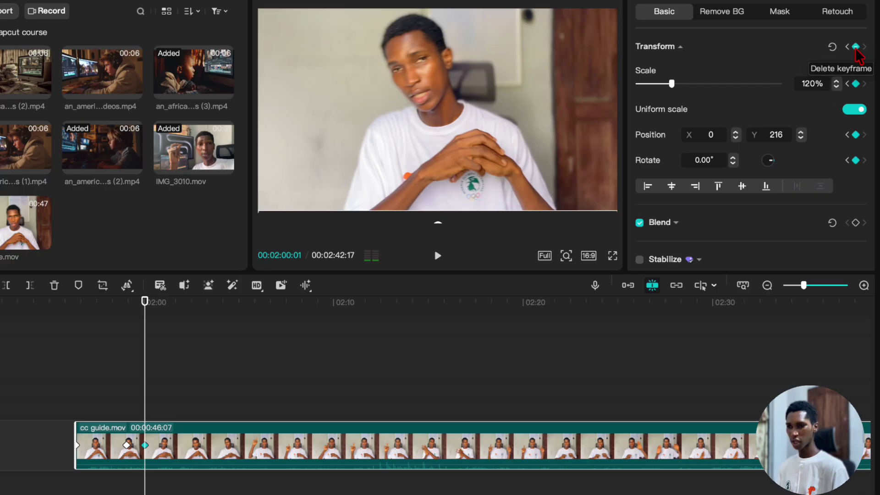
Lower the clip to a Y position of -216 at 00:02:01:06 as another position keyframe.
{"action": "left_click", "coordinate": [167, 303]}
{"action": "mouse_move", "coordinate": [492, 158]}
{"action": "left_mouse_down"}
{"action": "mouse_move", "coordinate": [490, 131]}
{"action": "mouse_move", "coordinate": [493, 164]}
{"action": "left_mouse_up"}
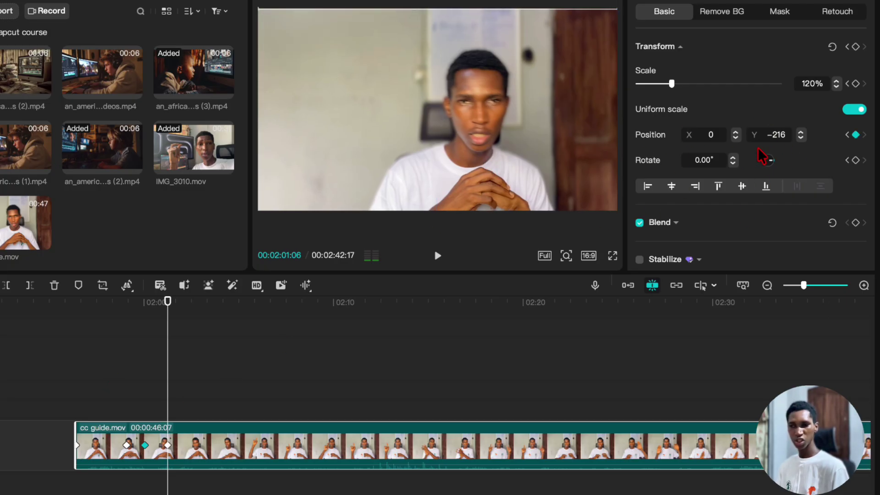
Play the clip from its start to 00:02:01:06 to review the zoom and the up-and-down movement.
{"action": "left_click", "coordinate": [78, 328]}
{"action": "key", "text": "space"}
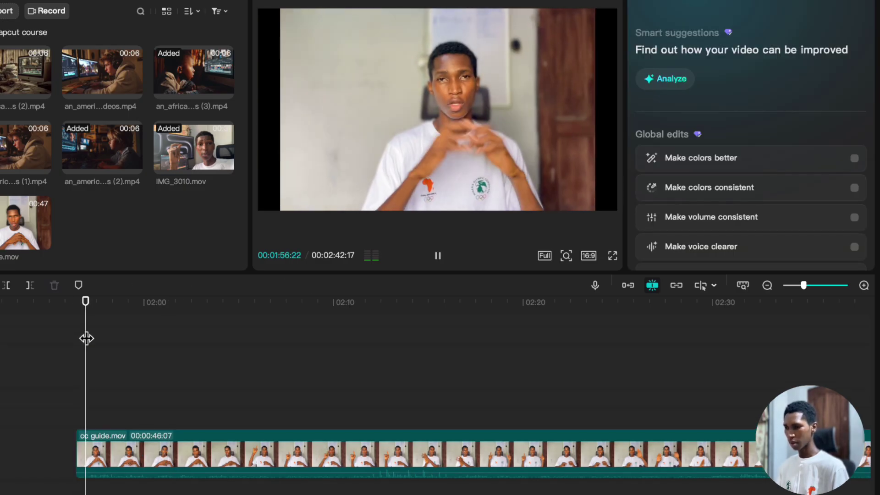
{"action": "left_click", "coordinate": [103, 465]}
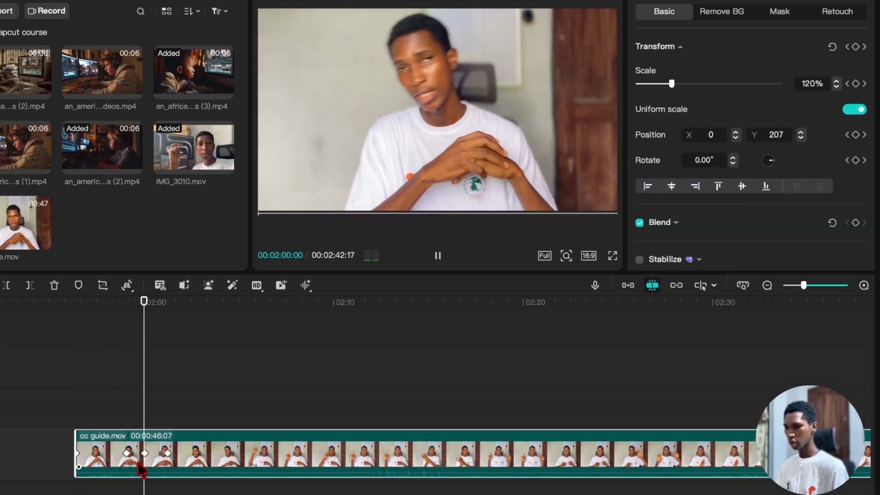
{"action": "key", "text": "space"}
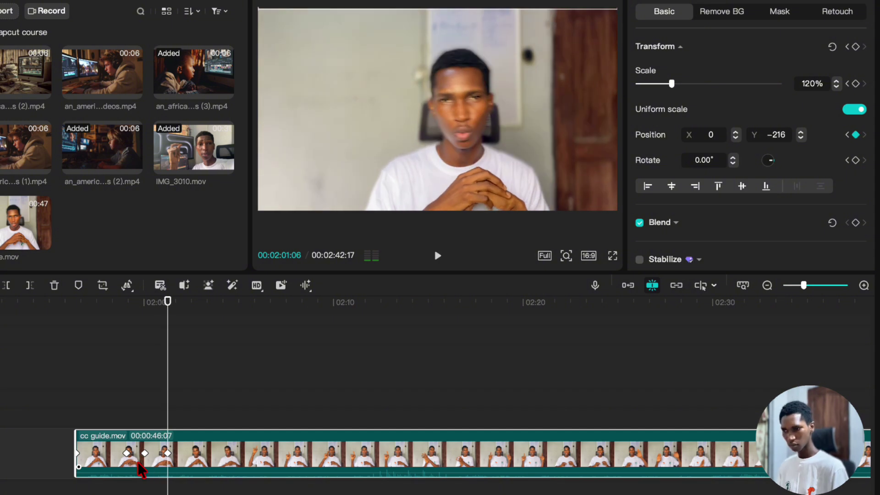
Zoom out the player preview until the clip's whole bounding frame fits in view.
{"action": "left_click", "coordinate": [568, 256]}
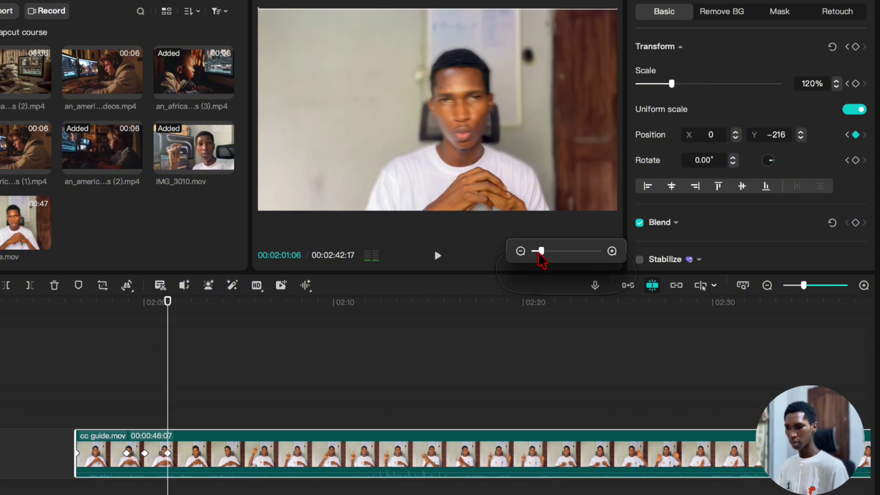
{"action": "left_click_drag", "start_coordinate": [541, 255], "coordinate": [537, 254]}
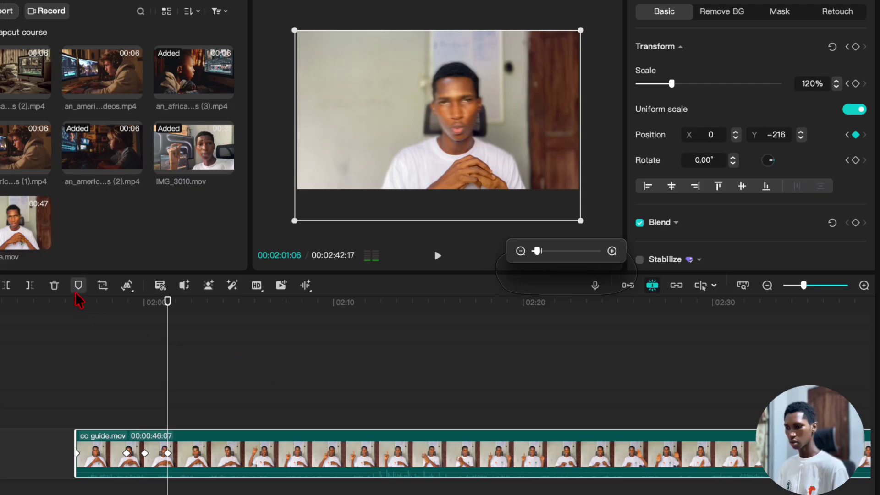
Play the clip from about 00:01:58 to 00:02:00:22 to review the up-and-down movement.
{"action": "left_click", "coordinate": [117, 314]}
{"action": "key", "text": "space"}
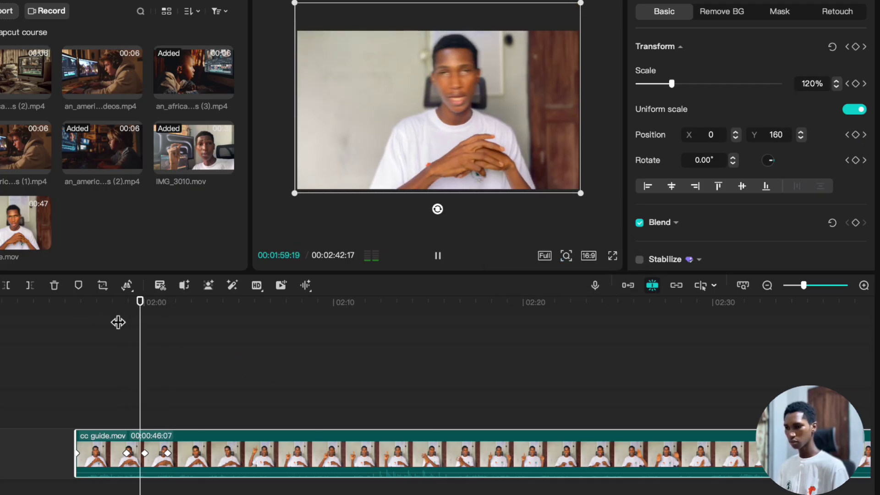
{"action": "key", "text": "space"}
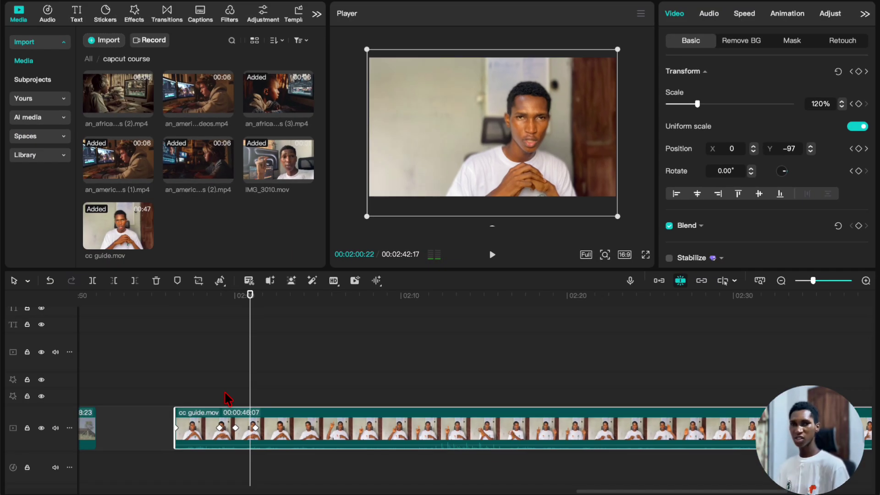
Add a default text over cc guide.mov and stretch it from the clip's start to about 00:02:10.
{"action": "left_click", "coordinate": [260, 362]}
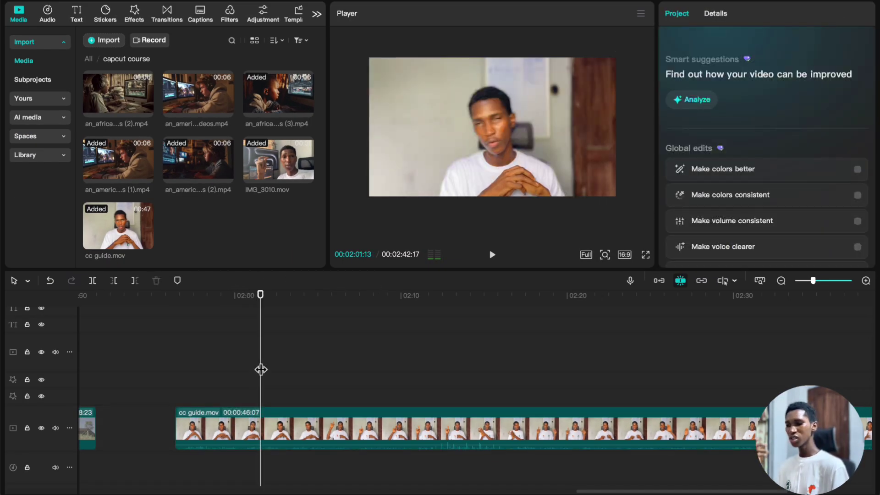
{"action": "left_click", "coordinate": [259, 431]}
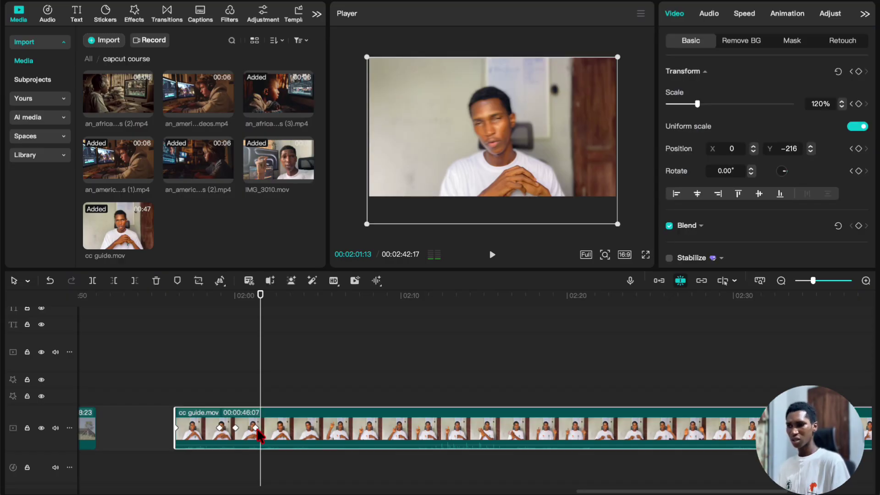
{"action": "left_click", "coordinate": [75, 15]}
{"action": "left_click", "coordinate": [122, 78]}
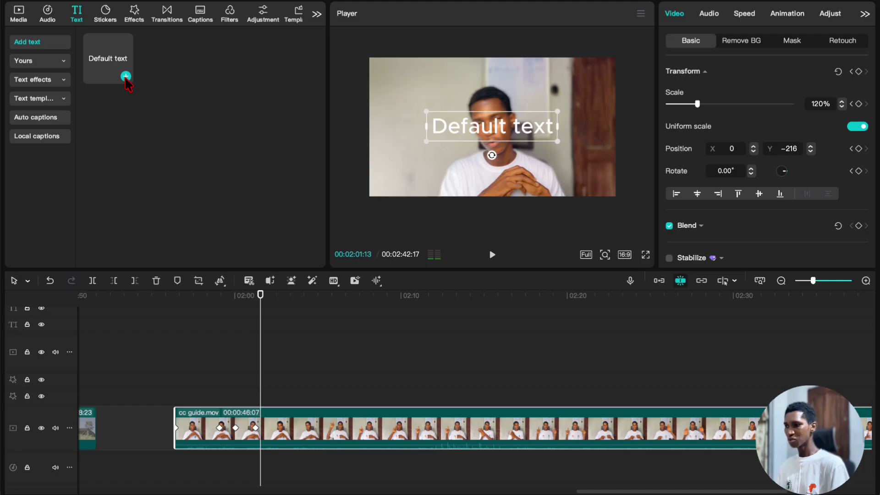
{"action": "left_click_drag", "start_coordinate": [284, 333], "coordinate": [412, 324]}
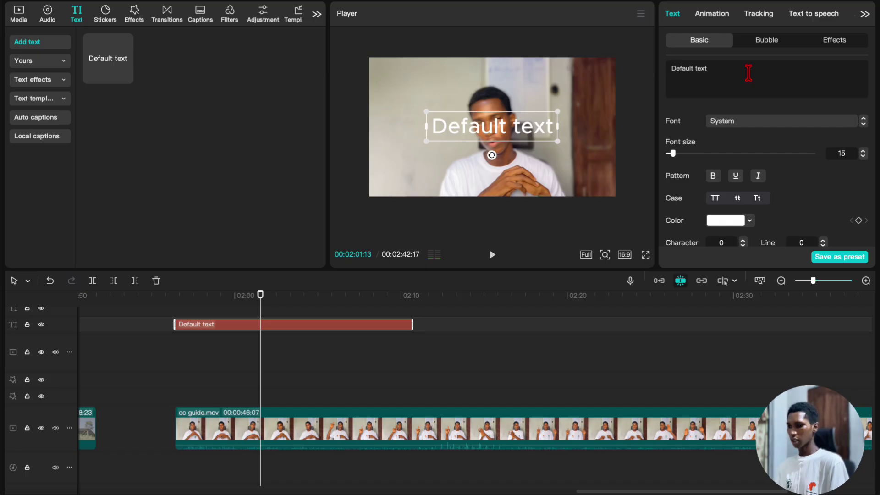
Replace the default text's wording with "keyframe".
{"action": "key", "text": "ctrl+a"}
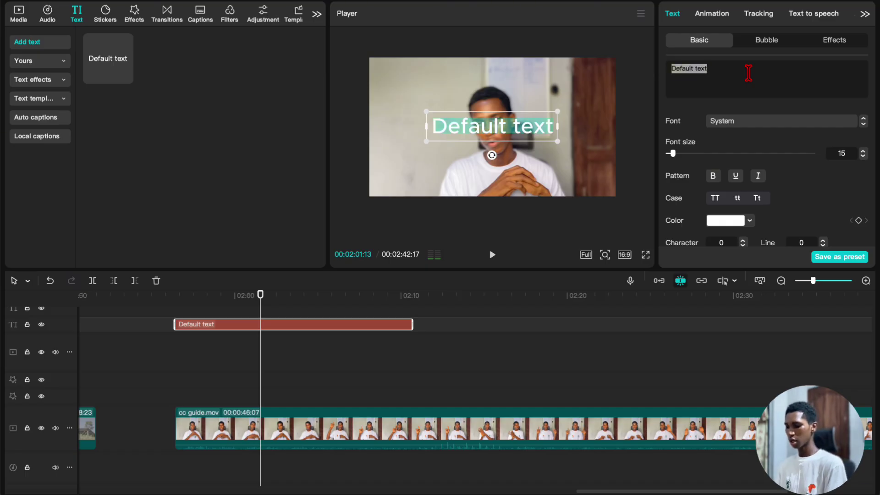
{"action": "type", "text": "key"}
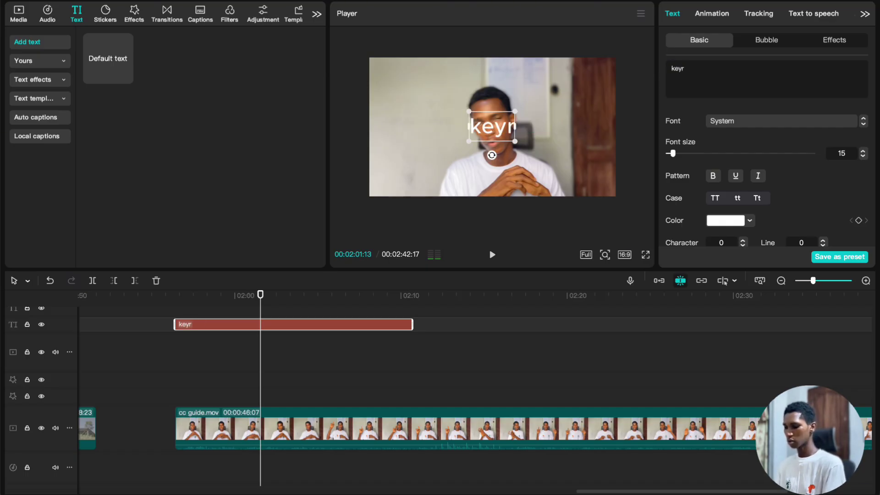
{"action": "type", "text": "frame"}
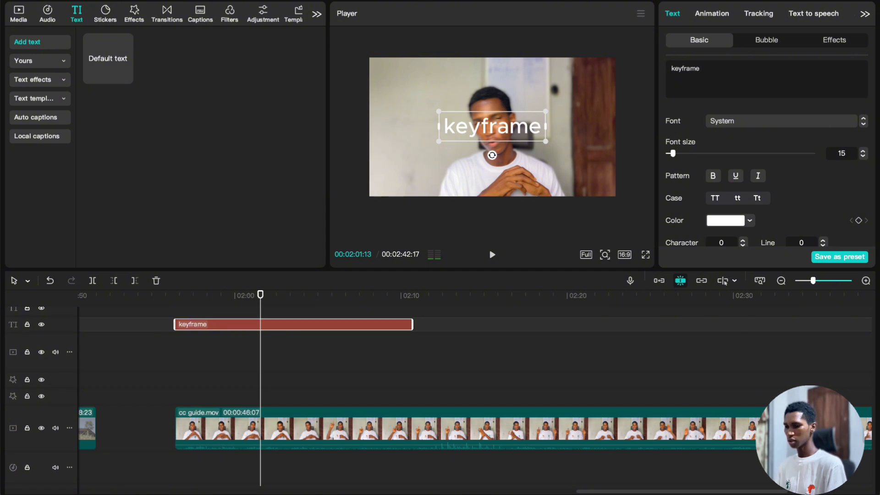
Add a Color keyframe at the start of the "keyframe" text, at 00:01:56:10.
{"action": "scroll", "coordinate": [749, 187], "scroll_direction": "down", "scroll_amount": 3}
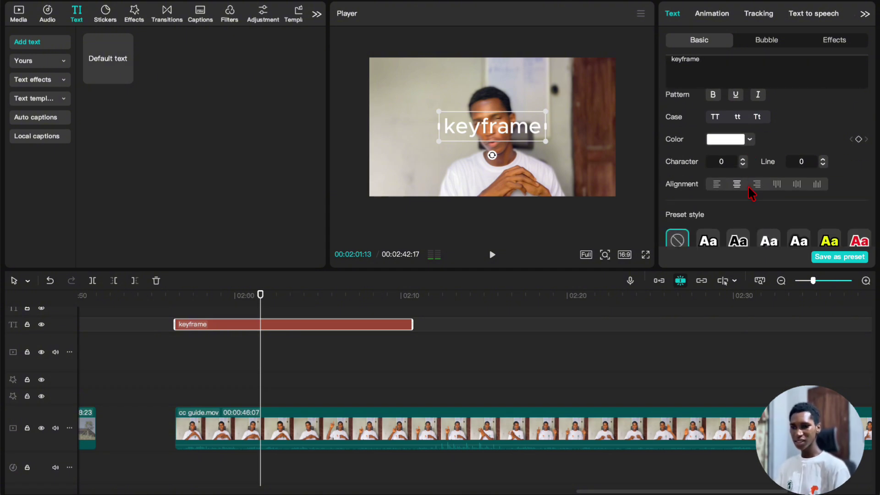
{"action": "left_click", "coordinate": [170, 312]}
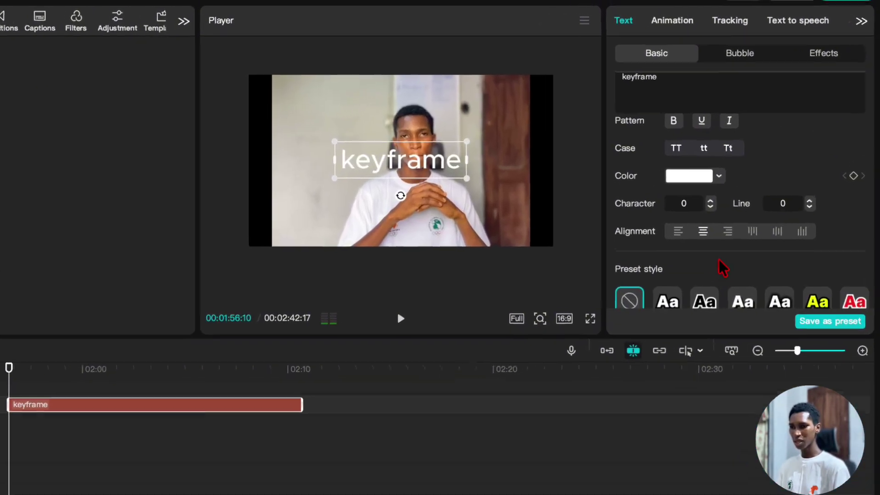
{"action": "scroll", "coordinate": [751, 212], "scroll_direction": "up", "scroll_amount": 3}
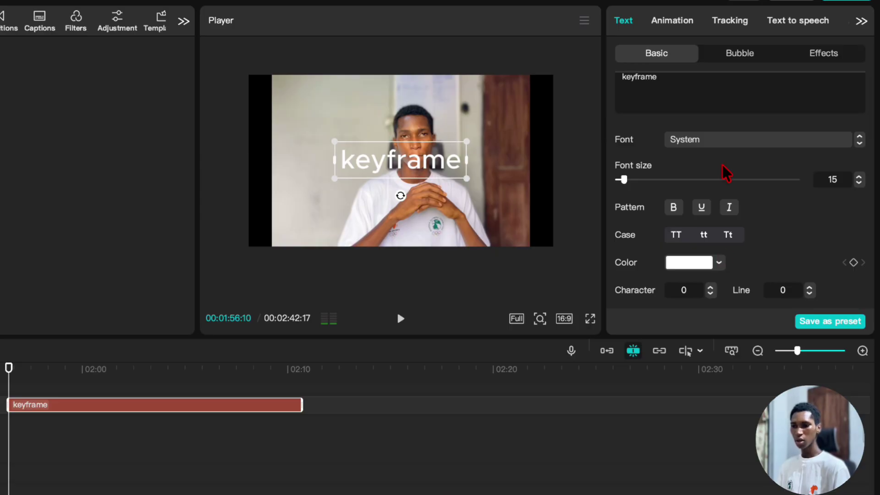
{"action": "scroll", "coordinate": [795, 146], "scroll_direction": "down", "scroll_amount": 3}
{"action": "scroll", "coordinate": [796, 148], "scroll_direction": "down", "scroll_amount": 1}
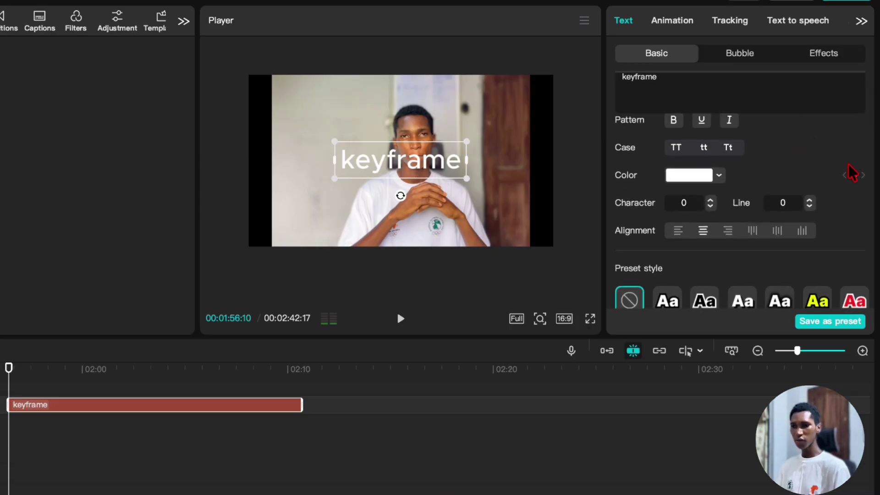
{"action": "left_click", "coordinate": [853, 175]}
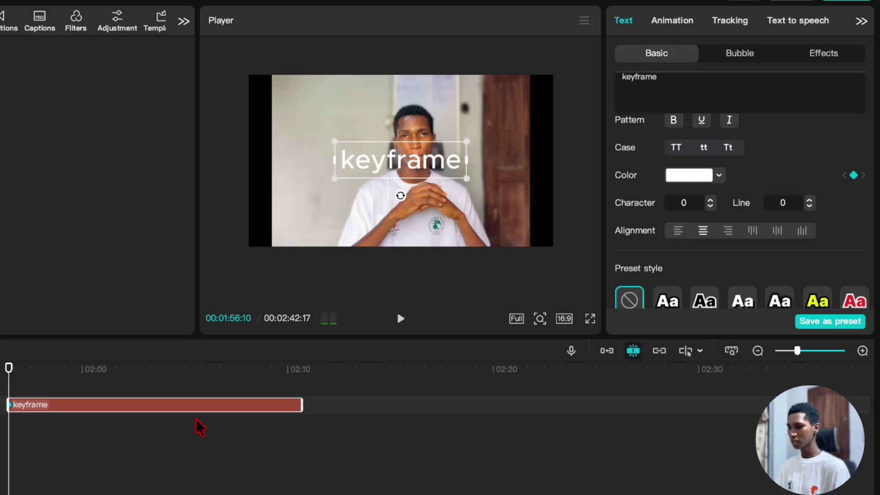
Set the text color to red at 00:01:59:02 as a second Color keyframe.
{"action": "left_click", "coordinate": [46, 493]}
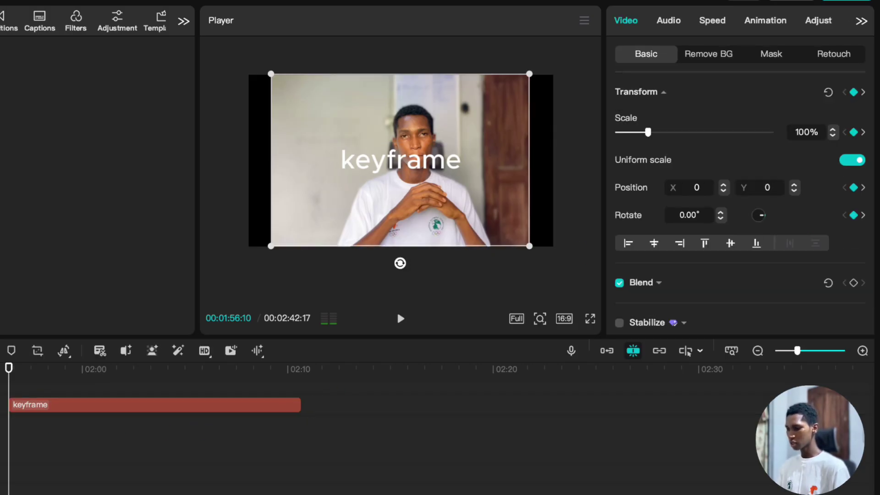
{"action": "left_click", "coordinate": [64, 460]}
{"action": "left_click", "coordinate": [87, 412]}
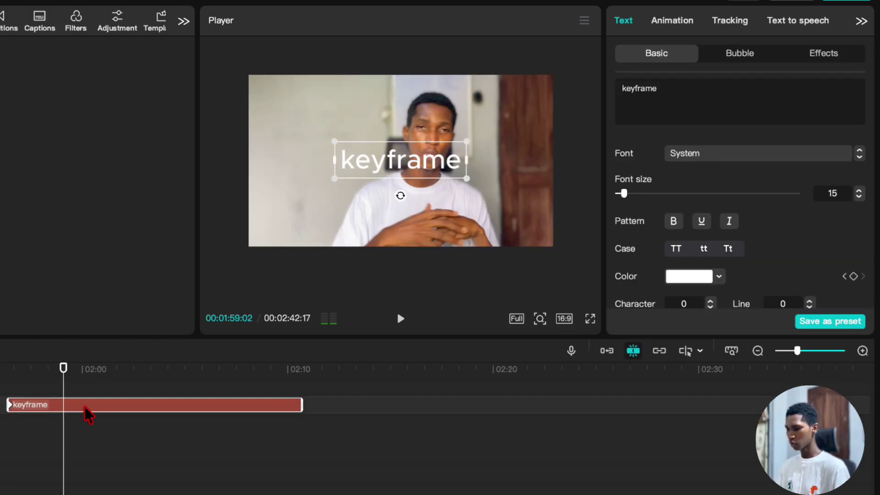
{"action": "scroll", "coordinate": [774, 248], "scroll_direction": "down", "scroll_amount": 2}
{"action": "scroll", "coordinate": [774, 249], "scroll_direction": "down", "scroll_amount": 2}
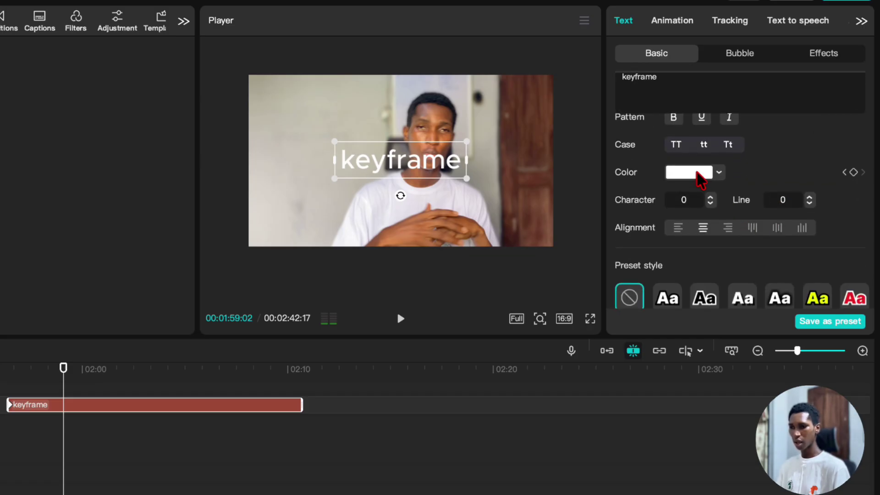
{"action": "left_click", "coordinate": [696, 173]}
{"action": "left_click", "coordinate": [795, 192]}
{"action": "left_click", "coordinate": [853, 173]}
{"action": "left_click", "coordinate": [326, 300]}
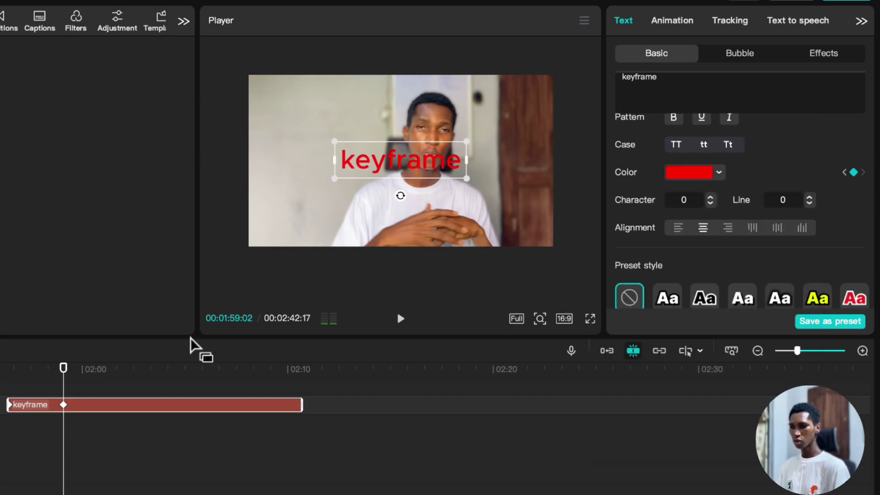
Play the text from its start to 00:01:59:10 to review the color change from white to red.
{"action": "left_click", "coordinate": [9, 389]}
{"action": "key", "text": "space"}
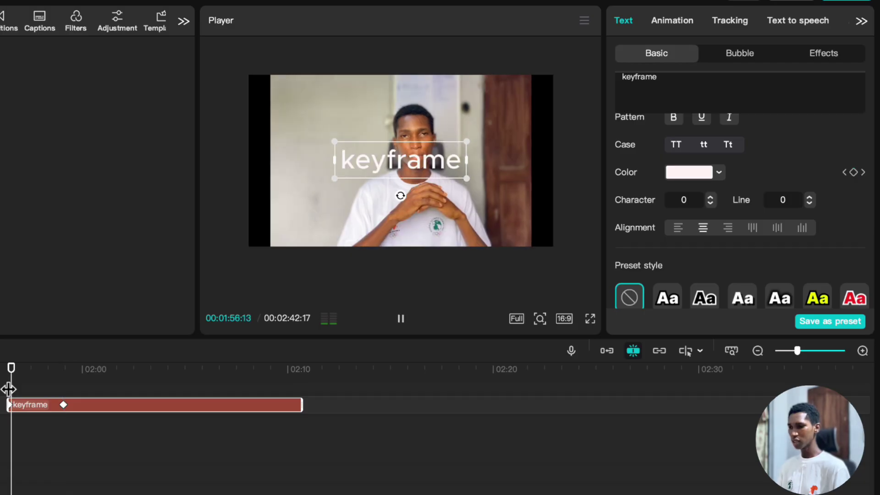
{"action": "key", "text": "space"}
{"action": "key", "text": "space"}
{"action": "key", "text": "space"}
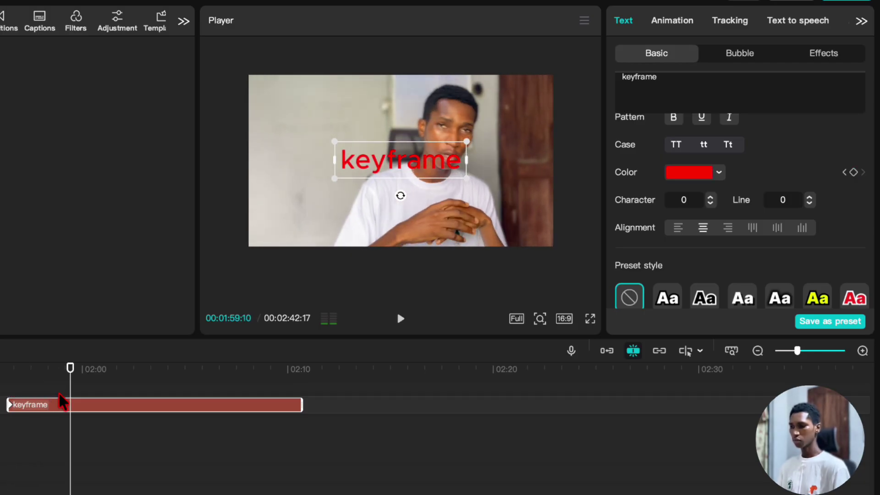
Lower the text to a Y position of -847 at its start and add keyframes there for all Transform properties.
{"action": "left_click", "coordinate": [206, 493]}
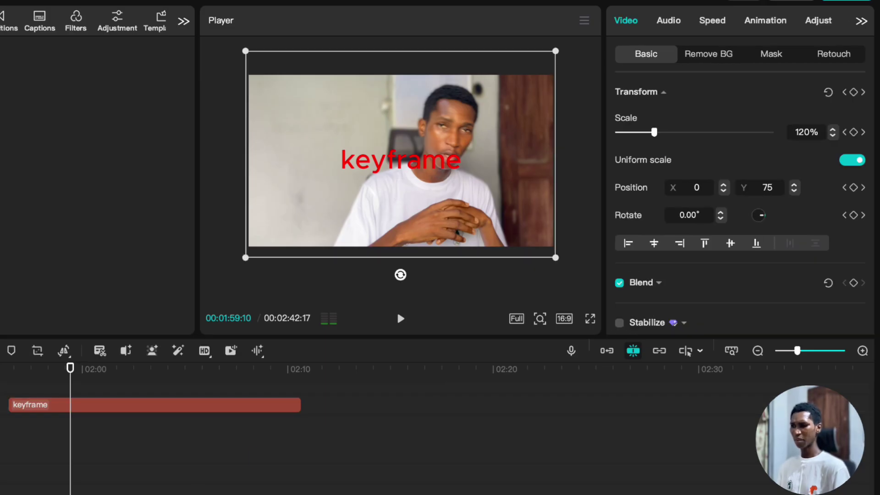
{"action": "left_click", "coordinate": [67, 408]}
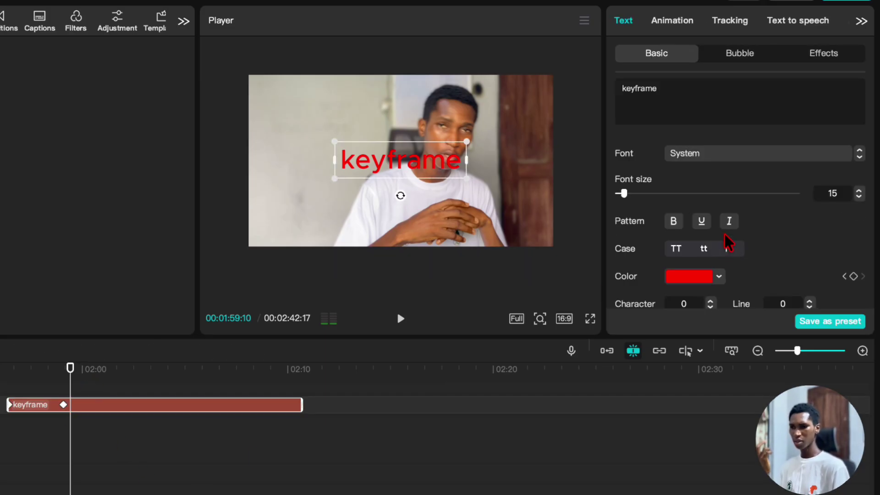
{"action": "left_click", "coordinate": [8, 381]}
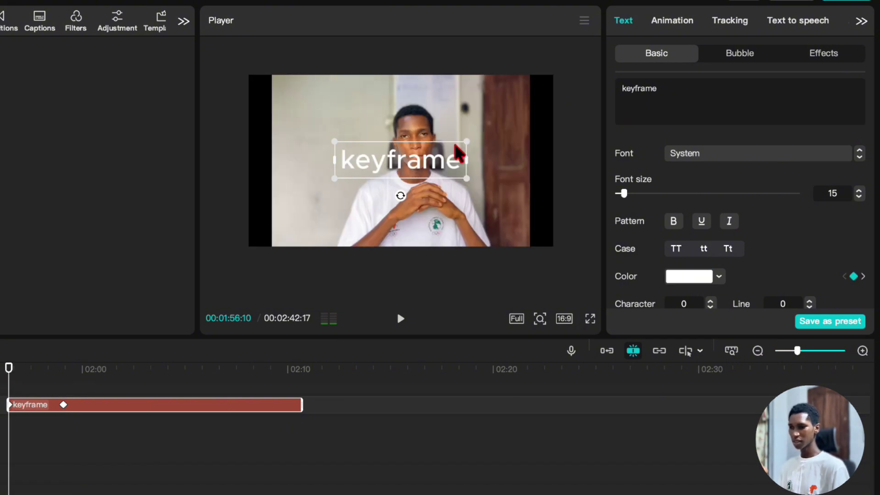
{"action": "left_click_drag", "start_coordinate": [447, 161], "coordinate": [451, 227]}
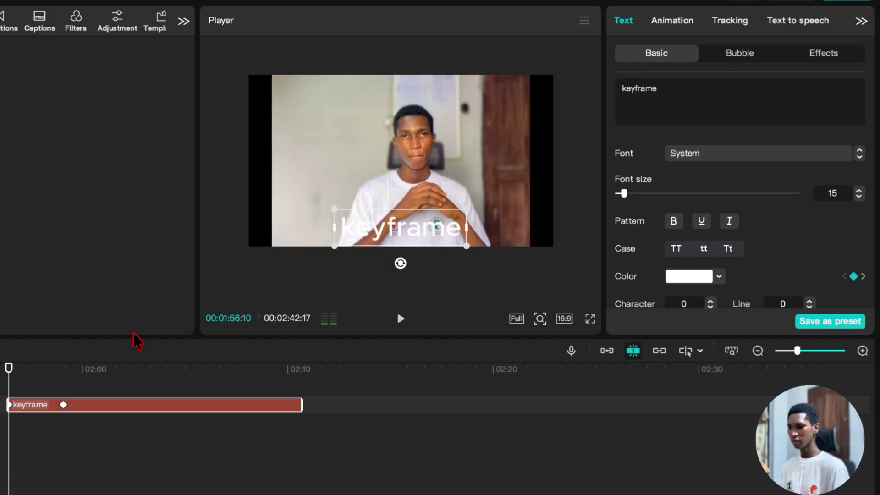
{"action": "mouse_move", "coordinate": [11, 384]}
{"action": "left_mouse_down"}
{"action": "mouse_move", "coordinate": [25, 380]}
{"action": "mouse_move", "coordinate": [9, 385]}
{"action": "left_mouse_up"}
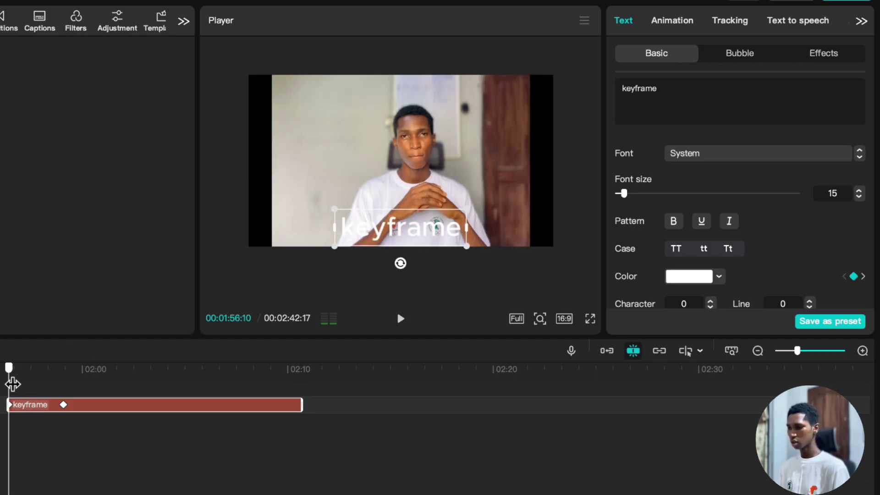
{"action": "scroll", "coordinate": [756, 259], "scroll_direction": "down", "scroll_amount": 10}
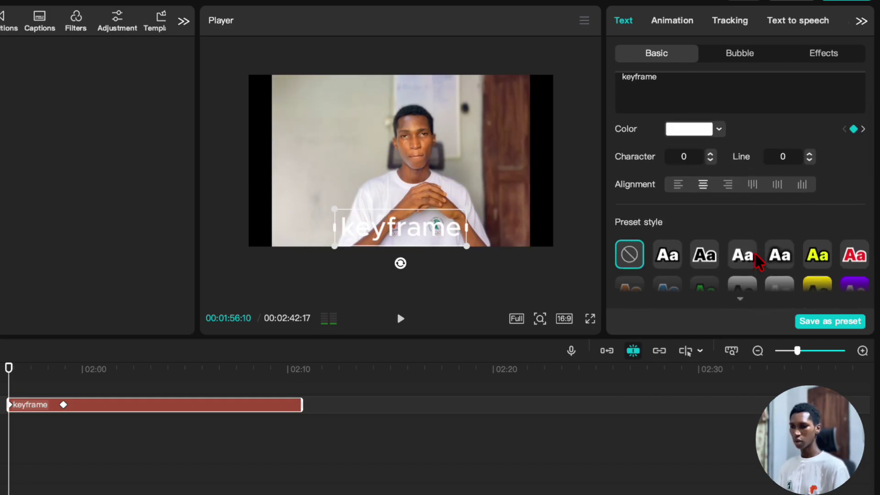
{"action": "scroll", "coordinate": [758, 249], "scroll_direction": "up", "scroll_amount": 2}
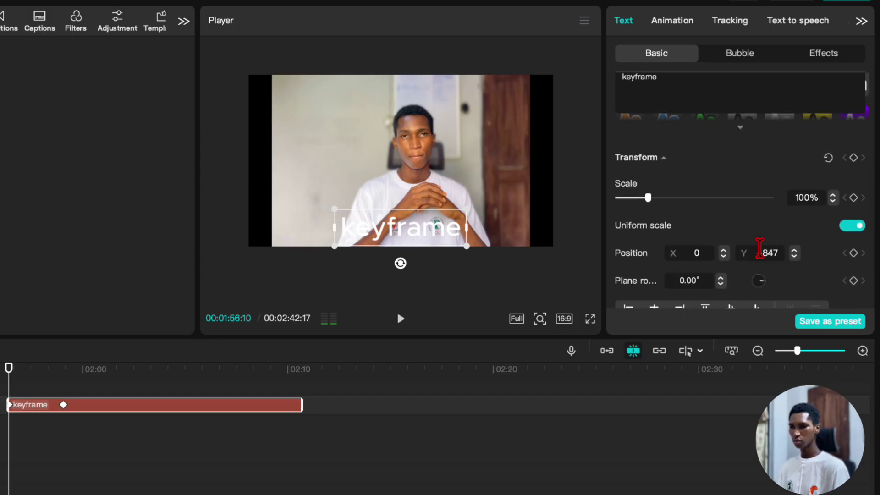
{"action": "left_click", "coordinate": [853, 158]}
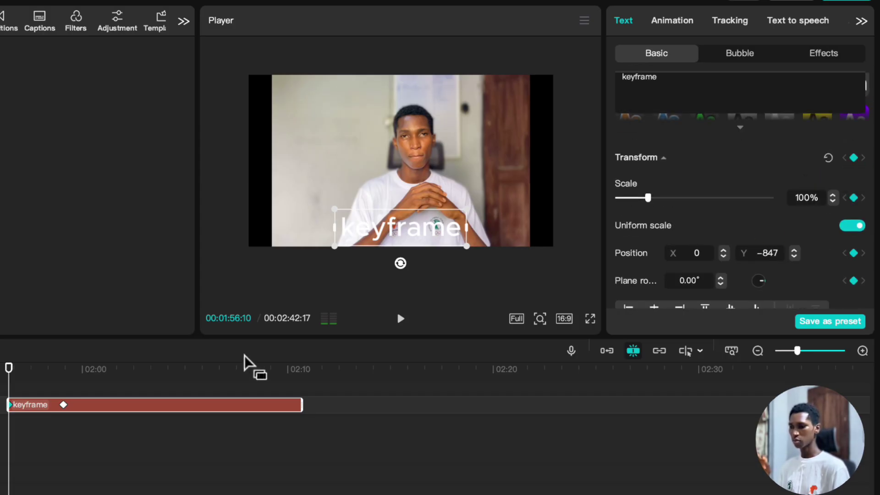
Move the text to position X -1032, Y 0 at the red Color keyframe at 00:01:59:02.
{"action": "left_click", "coordinate": [65, 381]}
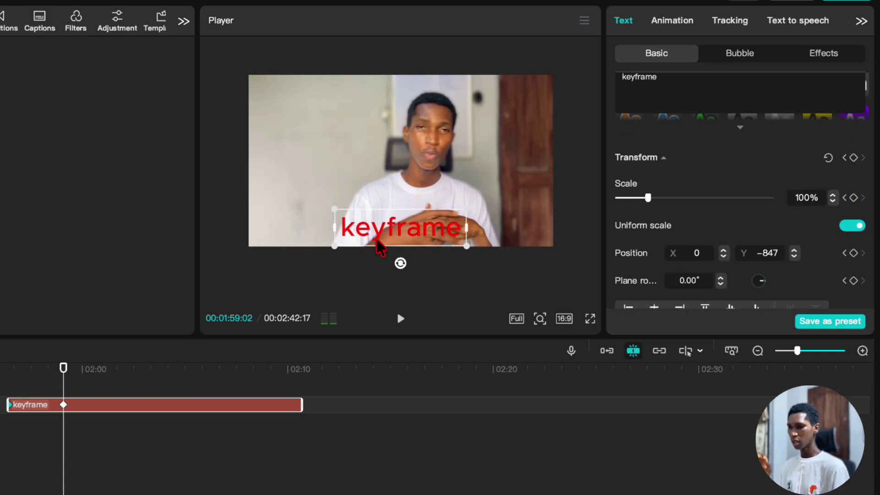
{"action": "left_click_drag", "start_coordinate": [406, 241], "coordinate": [330, 173]}
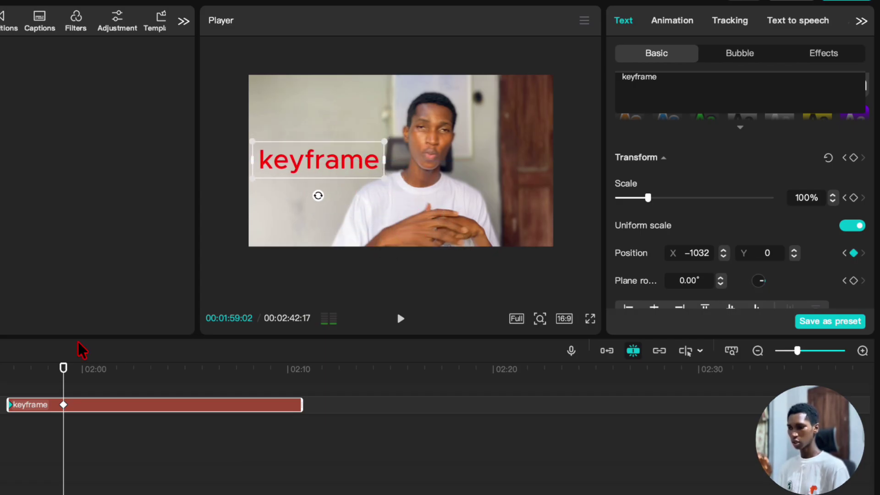
Play the text from its start to review its movement and color change, and look over its Blend, Stroke, Background and Glow settings.
{"action": "left_click", "coordinate": [4, 381]}
{"action": "key", "text": "space"}
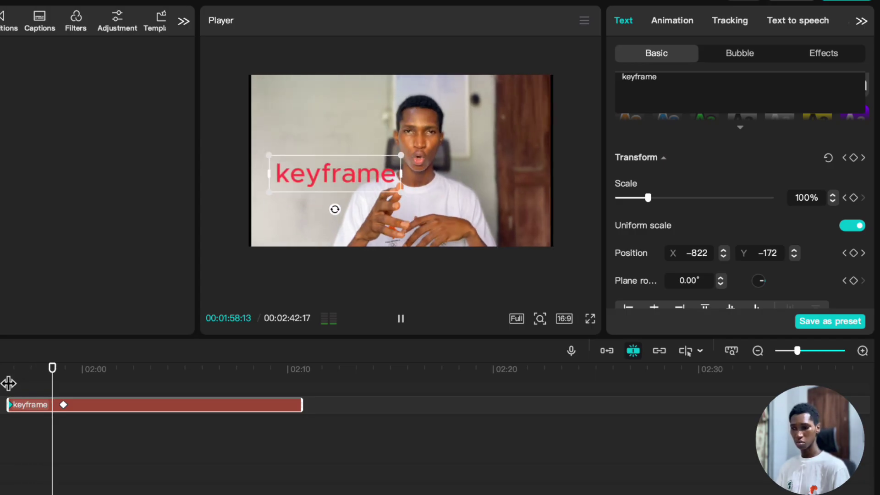
{"action": "key", "text": "space"}
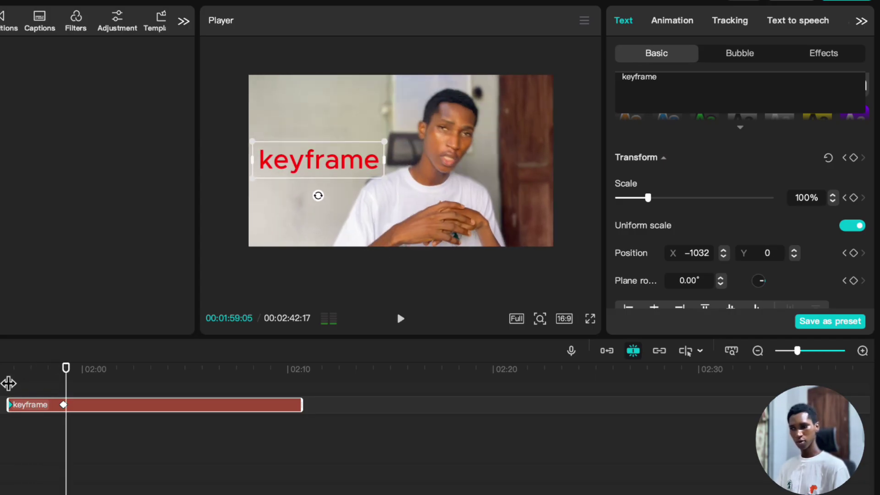
{"action": "scroll", "coordinate": [811, 218], "scroll_direction": "down", "scroll_amount": 4}
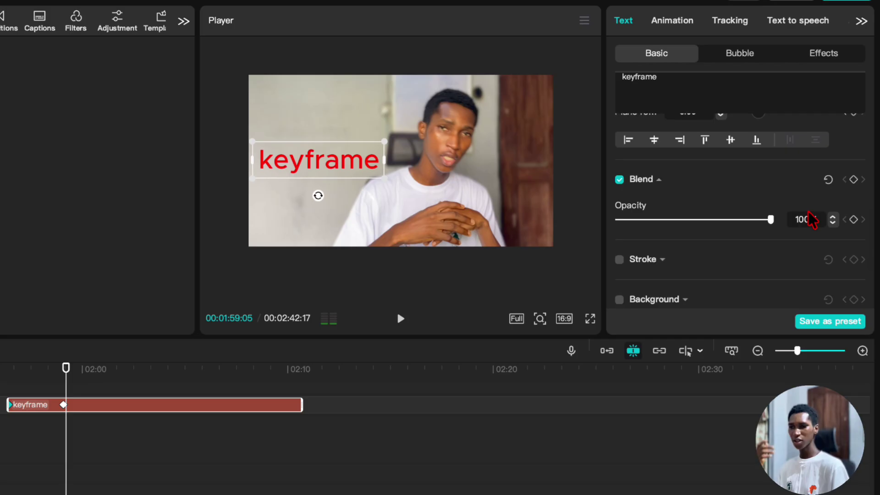
{"action": "scroll", "coordinate": [746, 218], "scroll_direction": "down", "scroll_amount": 3}
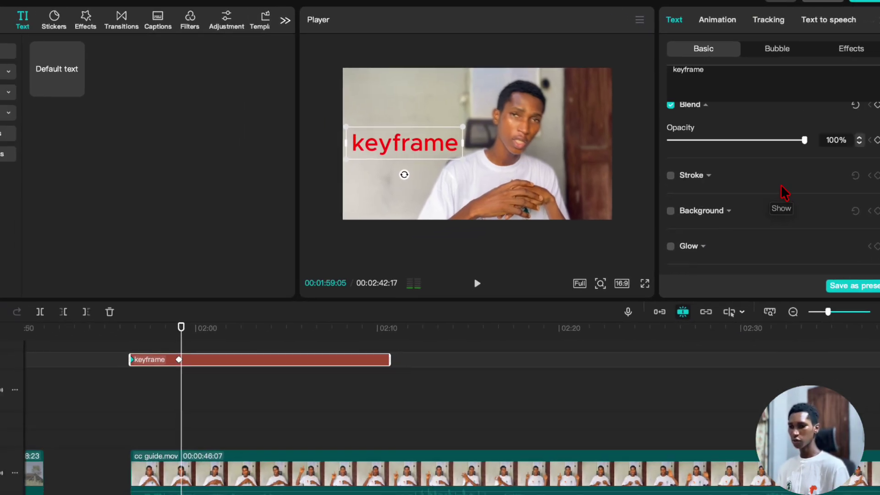
{"action": "scroll", "coordinate": [758, 207], "scroll_direction": "up", "scroll_amount": 6}
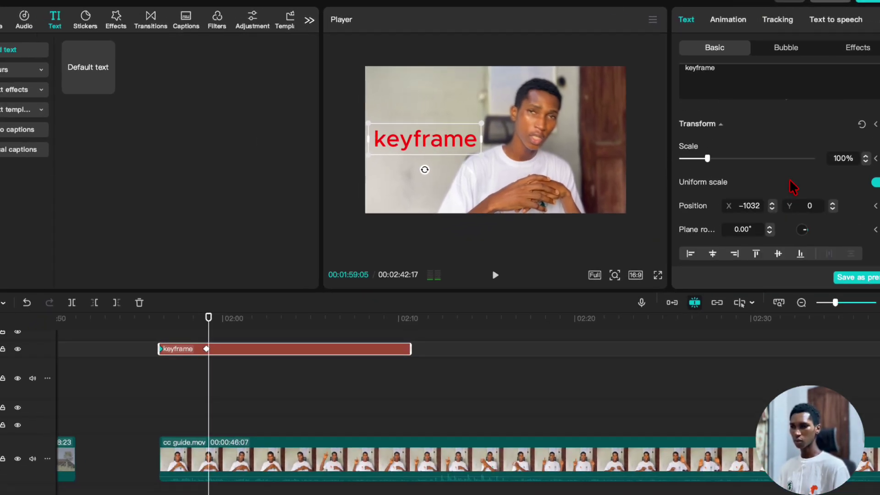
{"action": "left_click", "coordinate": [189, 450]}
{"action": "left_click", "coordinate": [166, 329]}
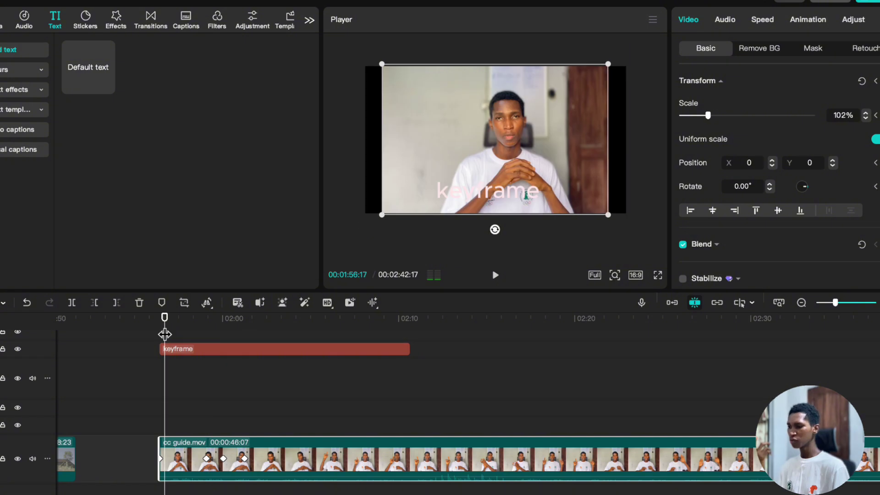
{"action": "left_click", "coordinate": [171, 351]}
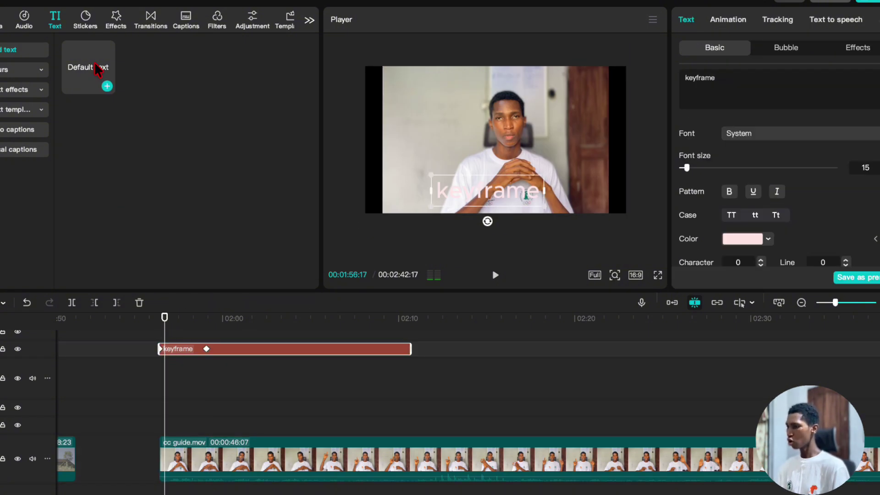
Copy the Trailer Head Epic Impact Countdown Trailer Intro audio and paste it under cc guide.mov at 00:01:56:10.
{"action": "left_click", "coordinate": [161, 381]}
{"action": "scroll", "coordinate": [222, 386], "scroll_direction": "down", "scroll_amount": 3}
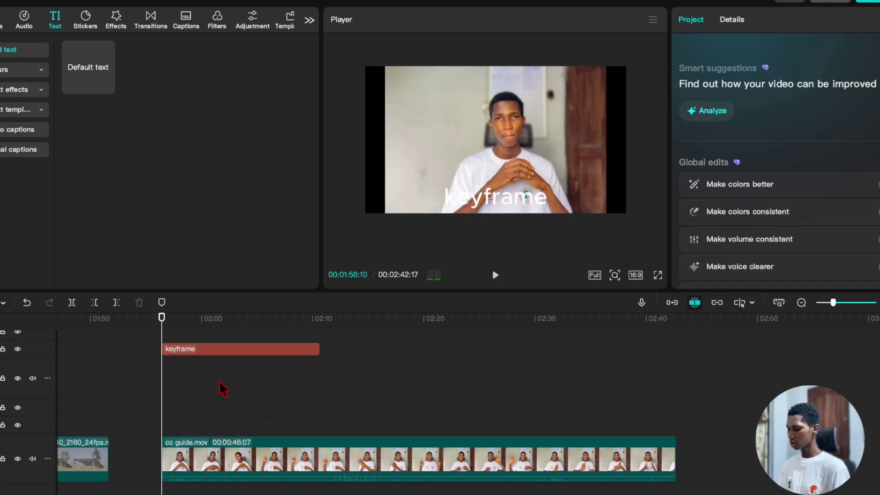
{"action": "scroll", "coordinate": [265, 386], "scroll_direction": "left", "scroll_amount": 5}
{"action": "scroll", "coordinate": [266, 385], "scroll_direction": "down", "scroll_amount": 3}
{"action": "left_click", "coordinate": [143, 447]}
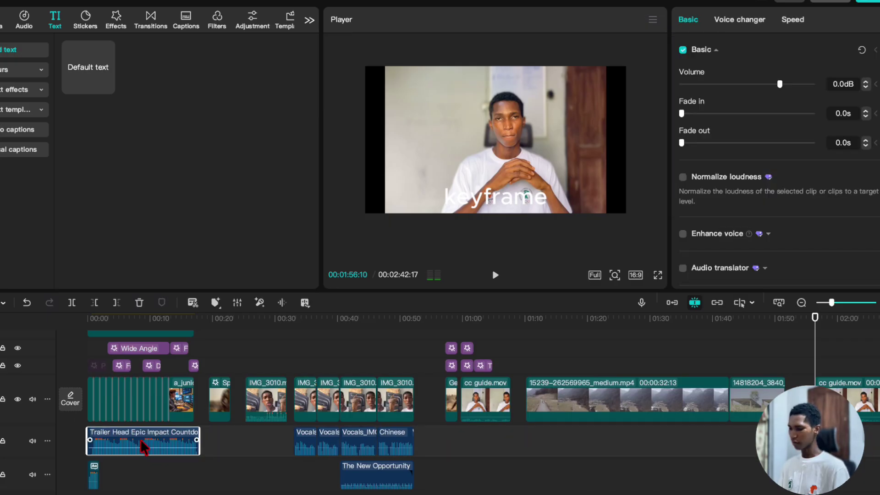
{"action": "scroll", "coordinate": [526, 422], "scroll_direction": "right", "scroll_amount": 10}
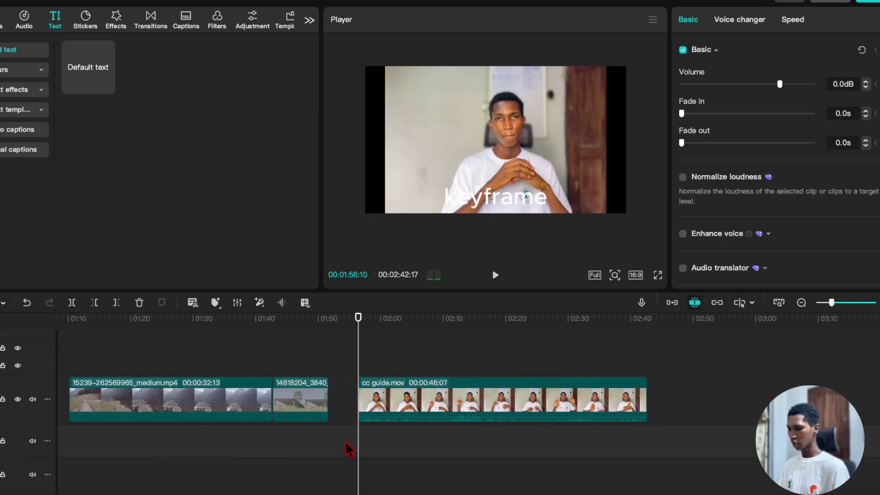
{"action": "key", "text": "super+v"}
{"action": "scroll", "coordinate": [378, 440], "scroll_direction": "up", "scroll_amount": 5}
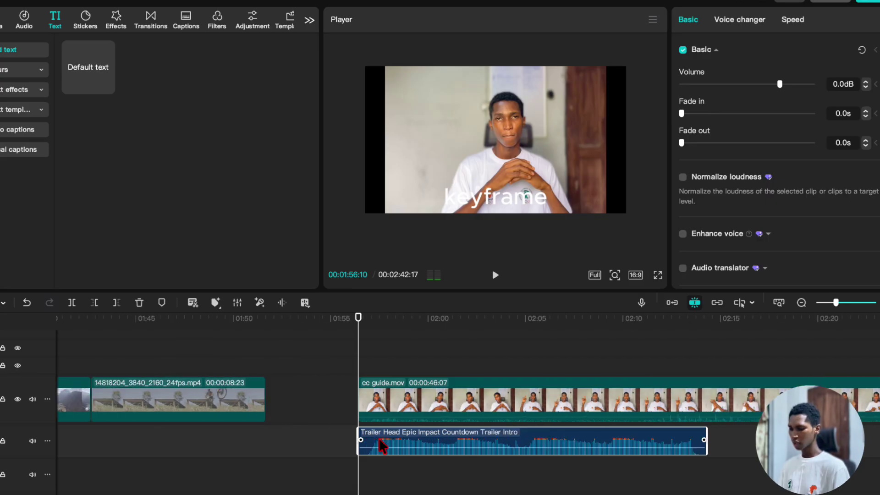
Add a Basic keyframe at the start of the pasted audio and set its Volume to -20 dB.
{"action": "scroll", "coordinate": [367, 442], "scroll_direction": "right", "scroll_amount": 4}
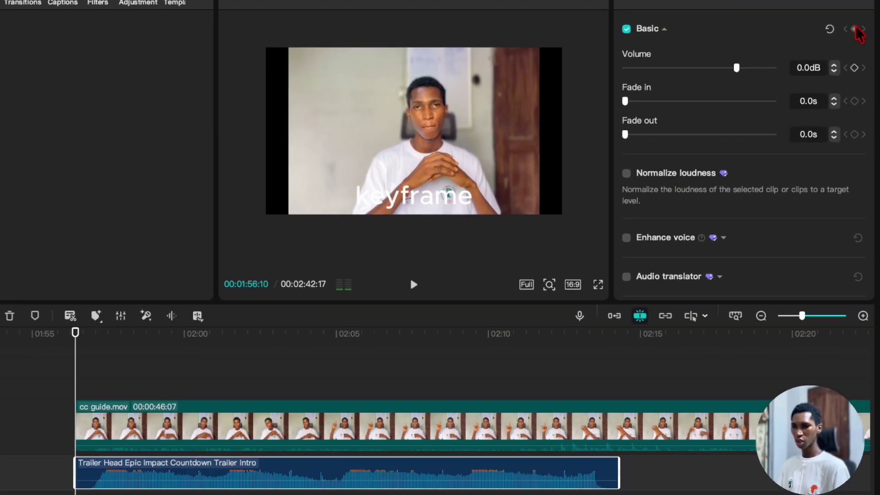
{"action": "left_click", "coordinate": [850, 37]}
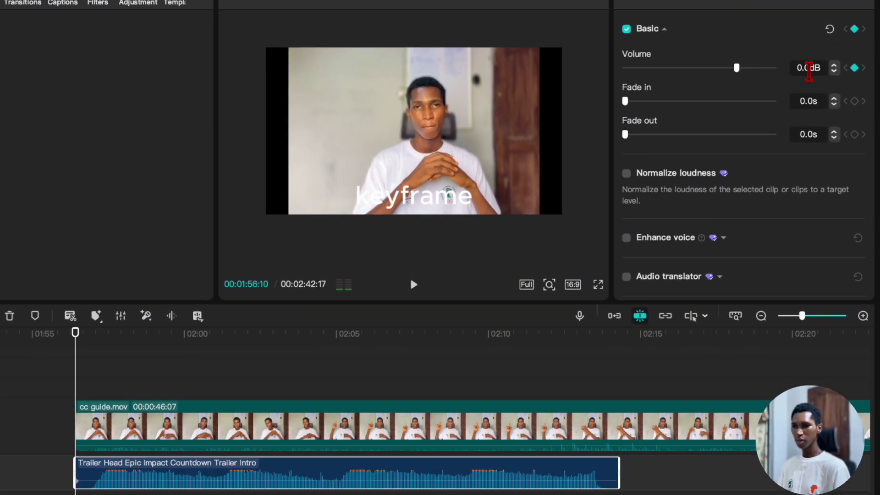
{"action": "type", "text": "-20"}
{"action": "key", "text": "Return"}
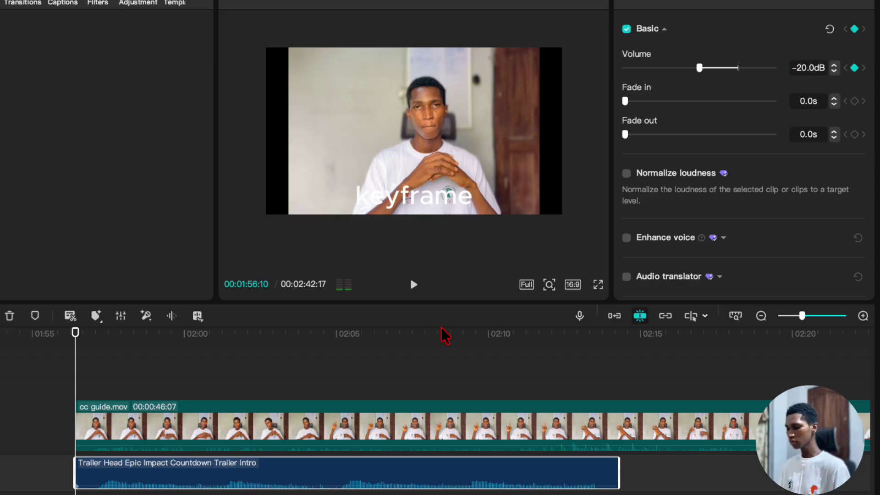
Raise the pasted audio's Volume to 0 dB at 00:01:59:02, in line with the video clip's second keyframe.
{"action": "left_click", "coordinate": [158, 429]}
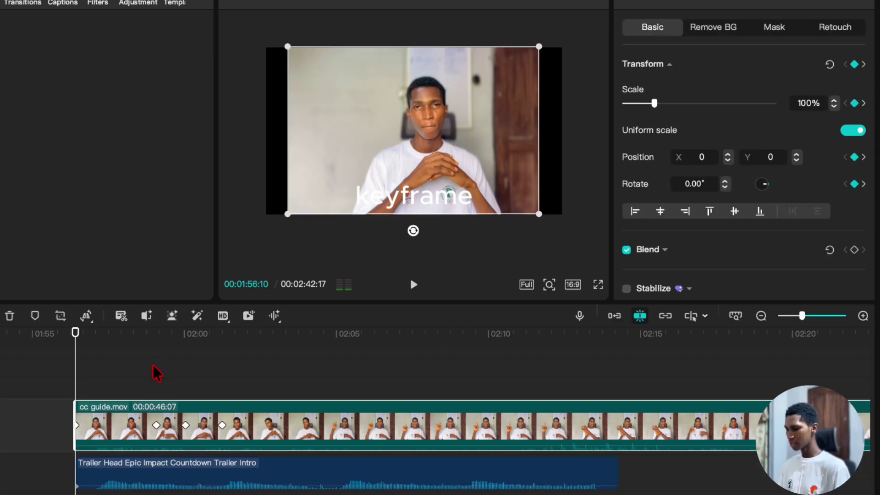
{"action": "left_click", "coordinate": [156, 337]}
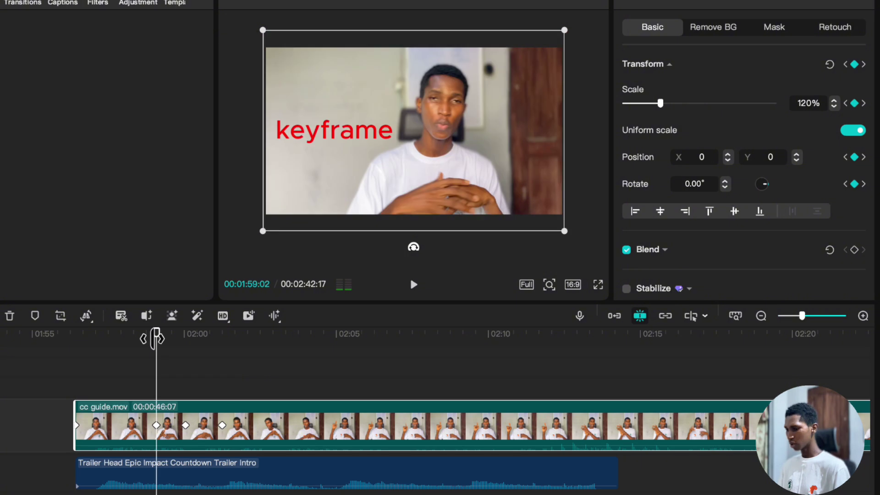
{"action": "left_click", "coordinate": [166, 481]}
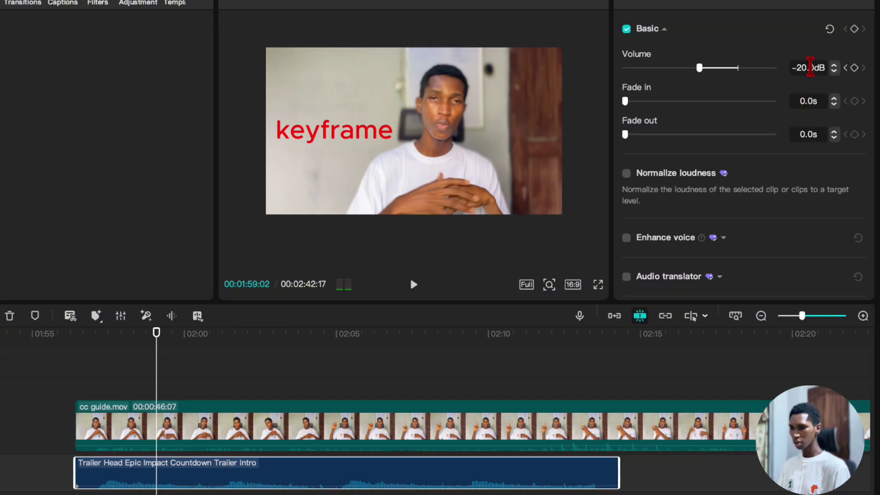
{"action": "left_click", "coordinate": [810, 67]}
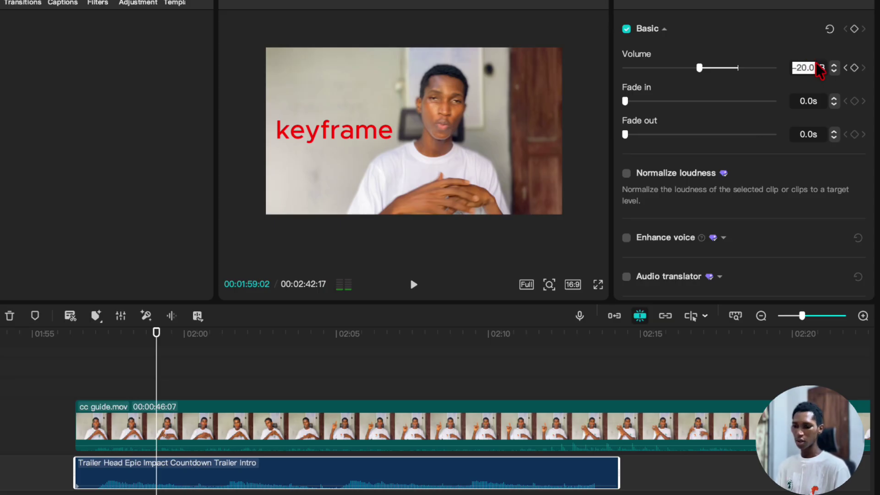
{"action": "type", "text": "0"}
{"action": "key", "text": "Return"}
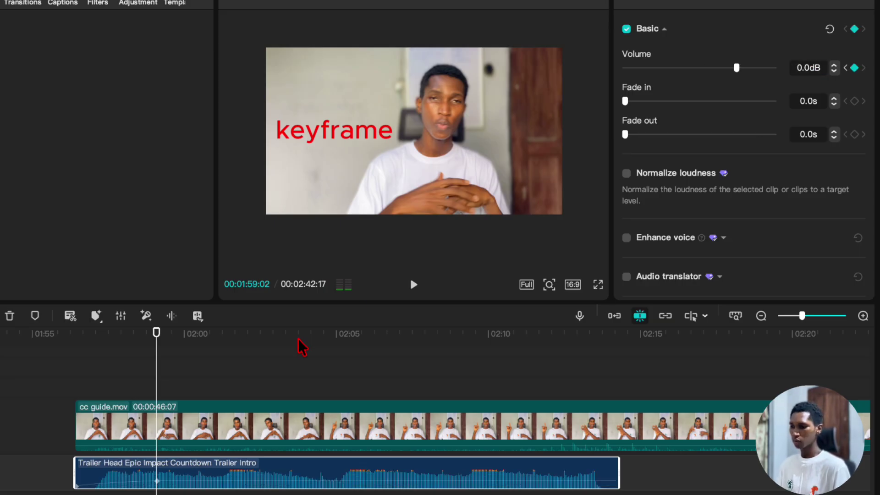
Play the pasted audio from its start twice to review the volume rise, and scrub past its second keyframe to 00:02:00:21.
{"action": "left_click", "coordinate": [78, 354]}
{"action": "key", "text": "space"}
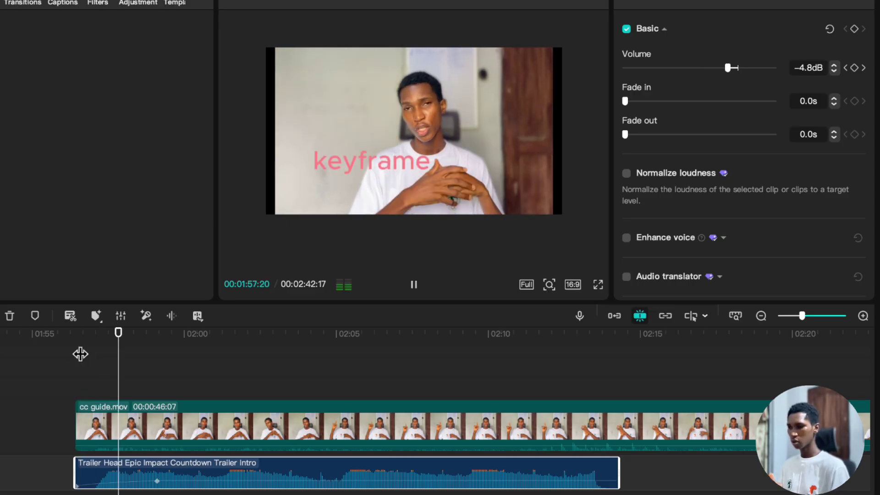
{"action": "key", "text": "space"}
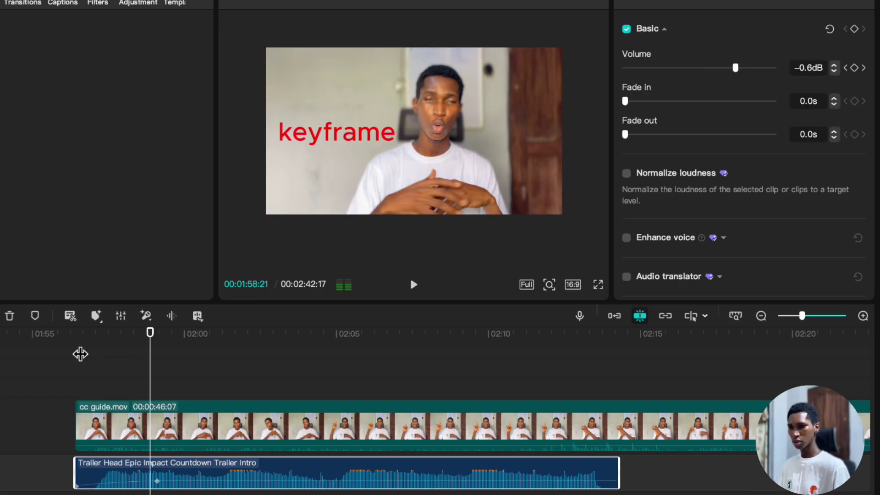
{"action": "mouse_move", "coordinate": [74, 360]}
{"action": "left_mouse_down"}
{"action": "mouse_move", "coordinate": [65, 345]}
{"action": "mouse_move", "coordinate": [76, 351]}
{"action": "left_mouse_up"}
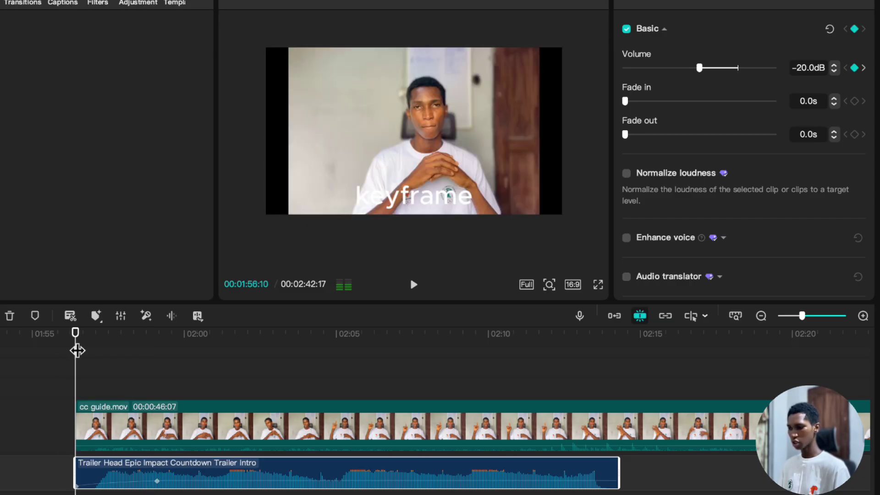
{"action": "key", "text": "space"}
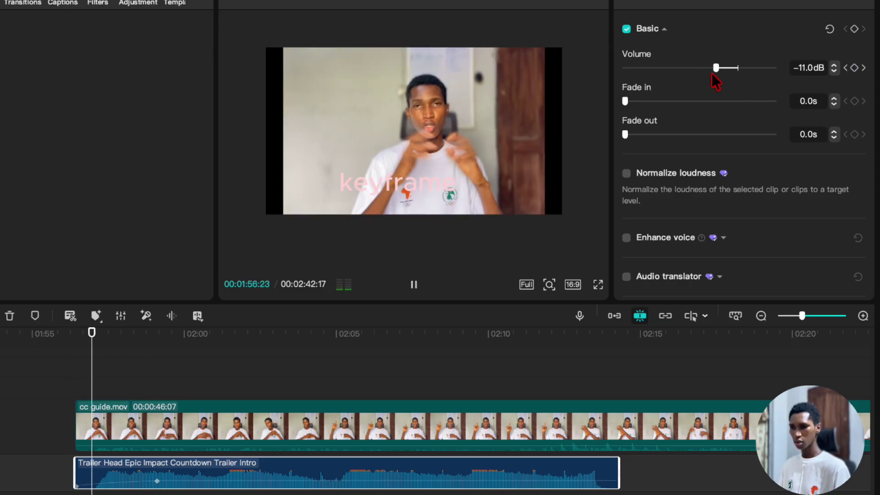
{"action": "key", "text": "space"}
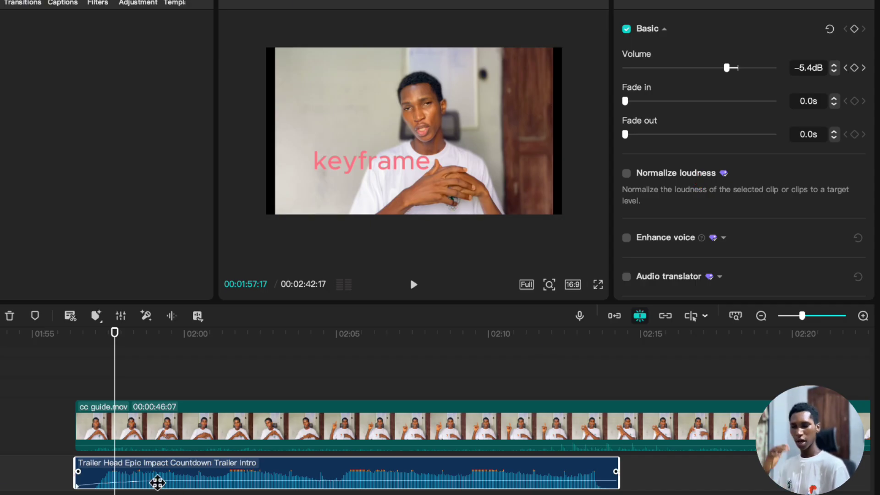
{"action": "left_click", "coordinate": [161, 350]}
{"action": "left_click_drag", "start_coordinate": [161, 350], "coordinate": [139, 440]}
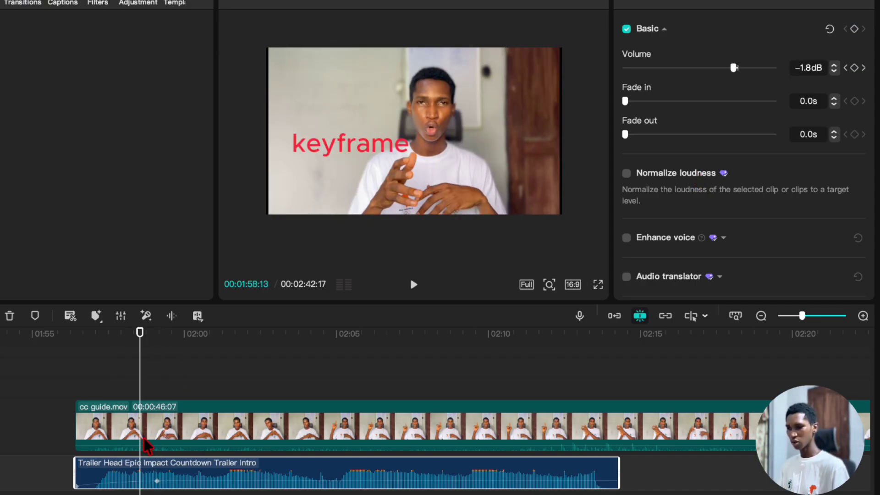
{"action": "left_click", "coordinate": [153, 352]}
{"action": "left_click_drag", "start_coordinate": [156, 357], "coordinate": [211, 374]}
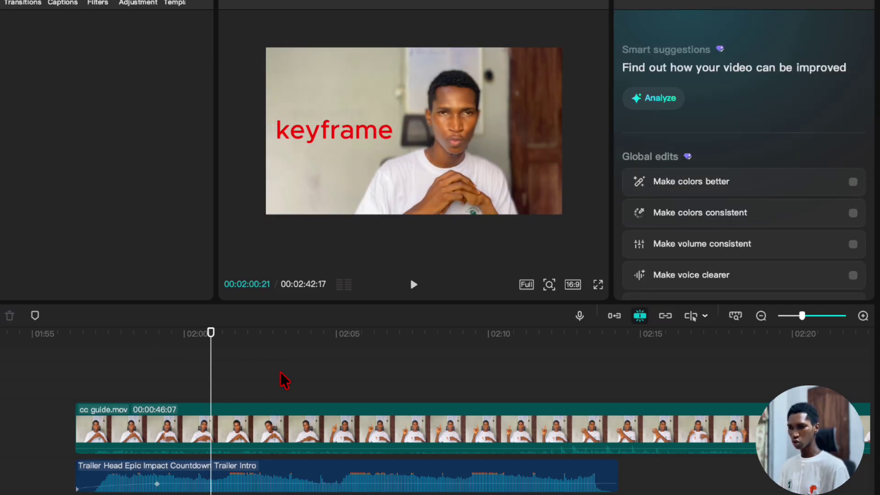
Lower the pasted audio's Volume to -20 dB at 00:01:59:08, just after its second keyframe.
{"action": "left_click", "coordinate": [215, 479]}
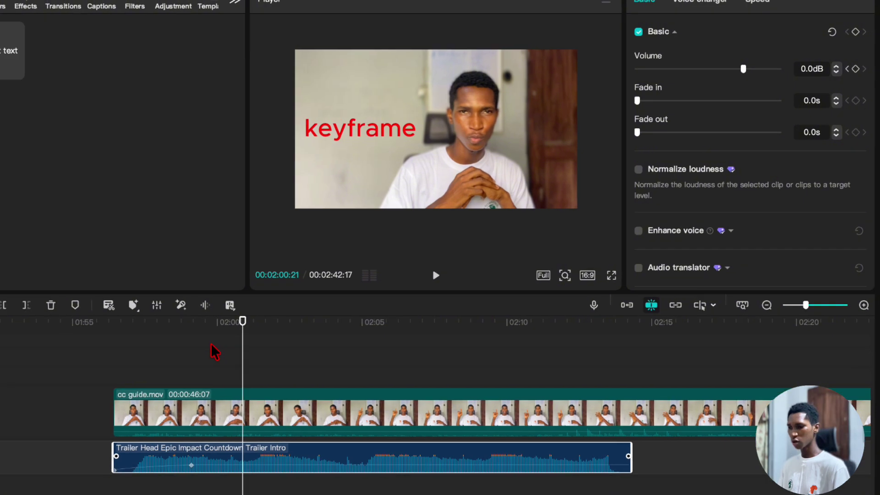
{"action": "left_click", "coordinate": [176, 360]}
{"action": "left_click_drag", "start_coordinate": [176, 359], "coordinate": [189, 346]}
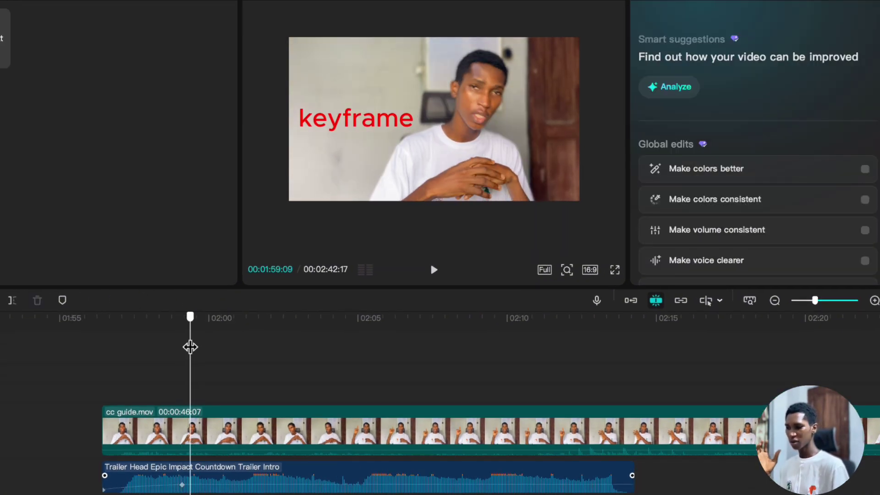
{"action": "left_click", "coordinate": [205, 482]}
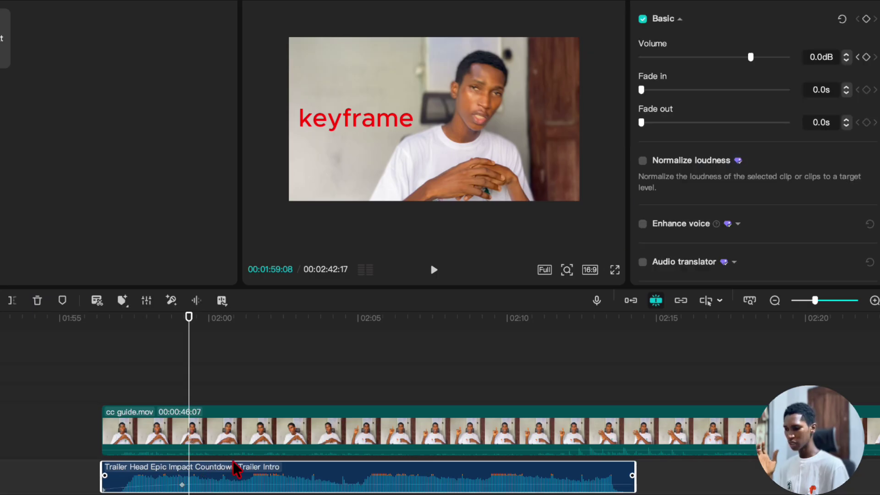
{"action": "left_click_drag", "start_coordinate": [753, 64], "coordinate": [712, 66]}
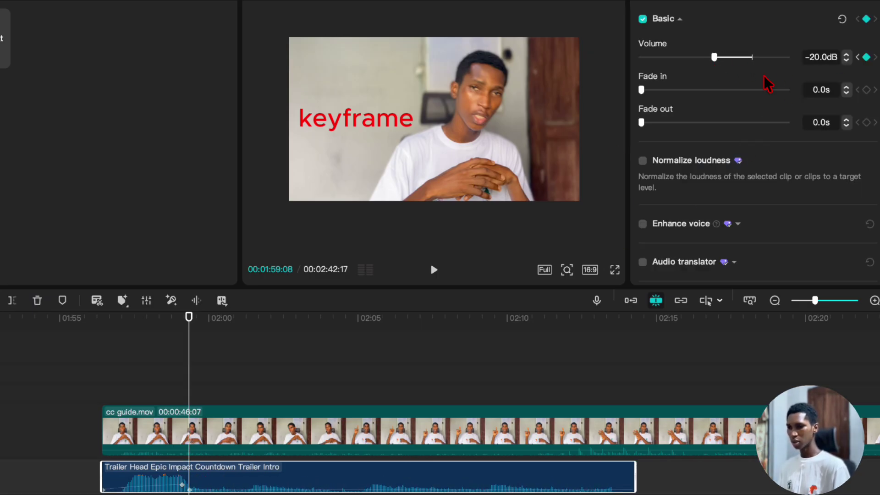
Play the pasted audio from its start to 00:02:00:01 to review the rise and drop in volume.
{"action": "left_click", "coordinate": [140, 335]}
{"action": "left_click_drag", "start_coordinate": [140, 335], "coordinate": [106, 339]}
{"action": "key", "text": "space"}
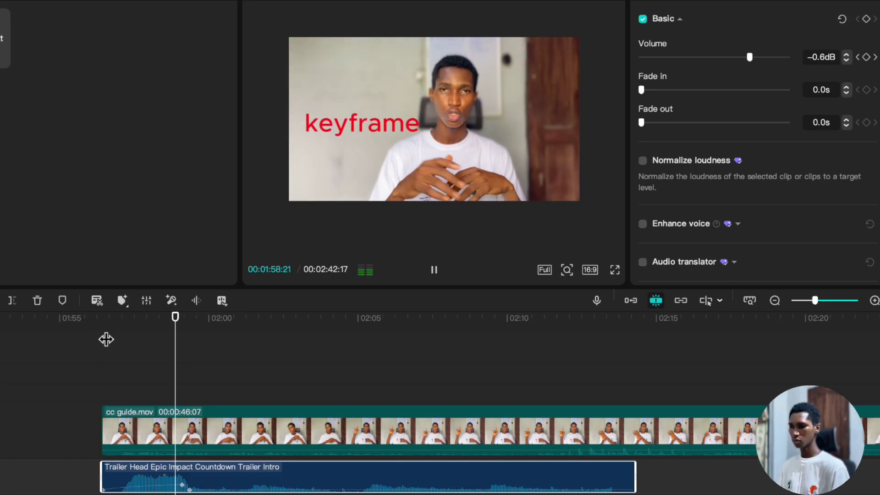
{"action": "key", "text": "space"}
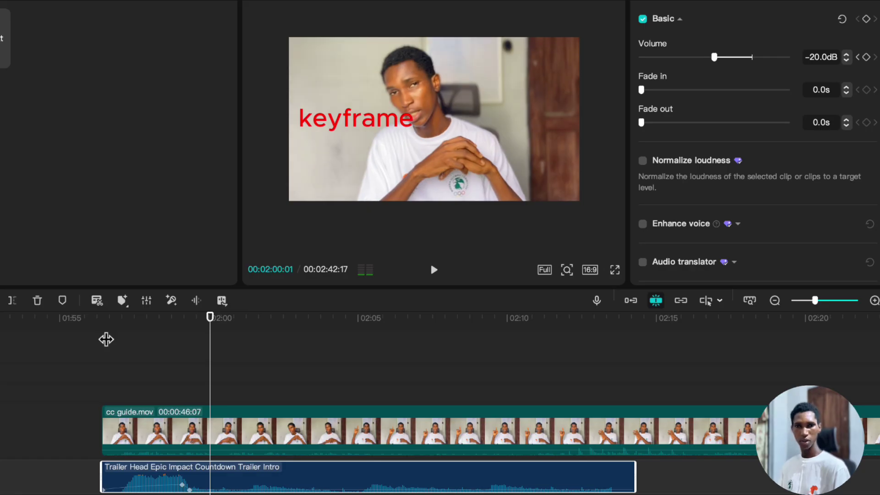
Examine the keyframes on cc guide.mov and the "keyframe" text, zooming in on the text clip and fitting the whole timeline in view.
{"action": "left_click", "coordinate": [219, 446]}
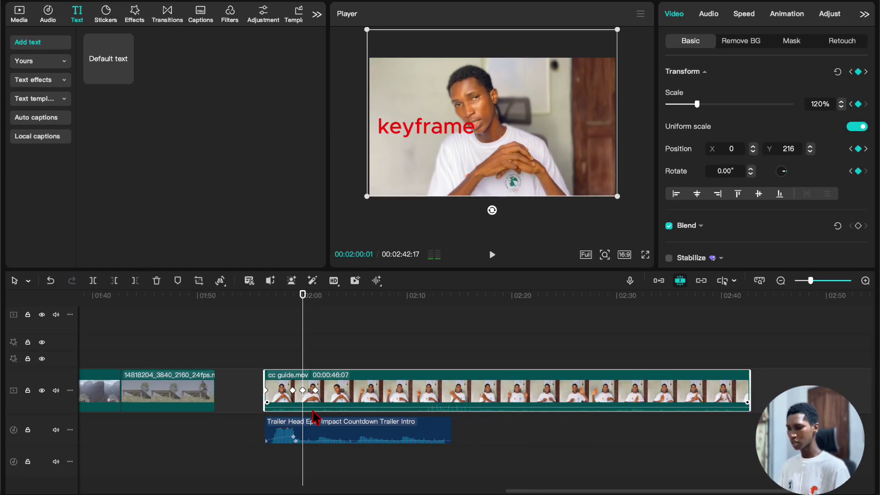
{"action": "scroll", "coordinate": [280, 418], "scroll_direction": "up", "scroll_amount": 3}
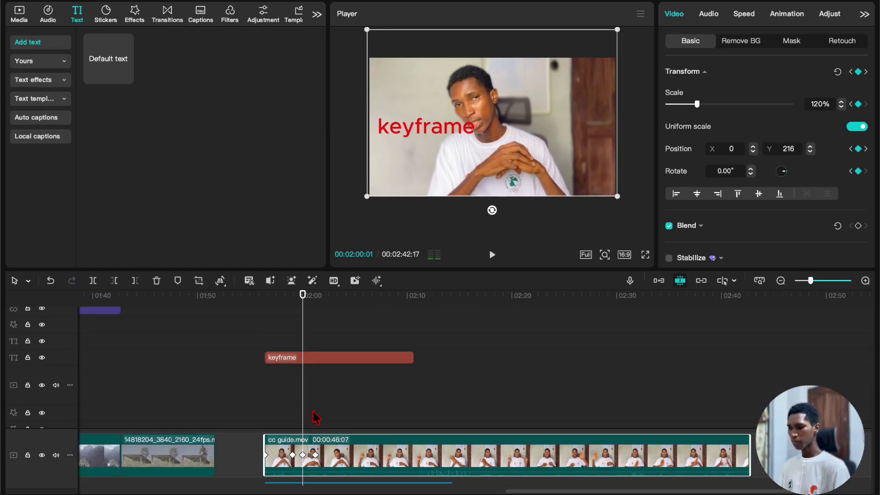
{"action": "left_click", "coordinate": [269, 350]}
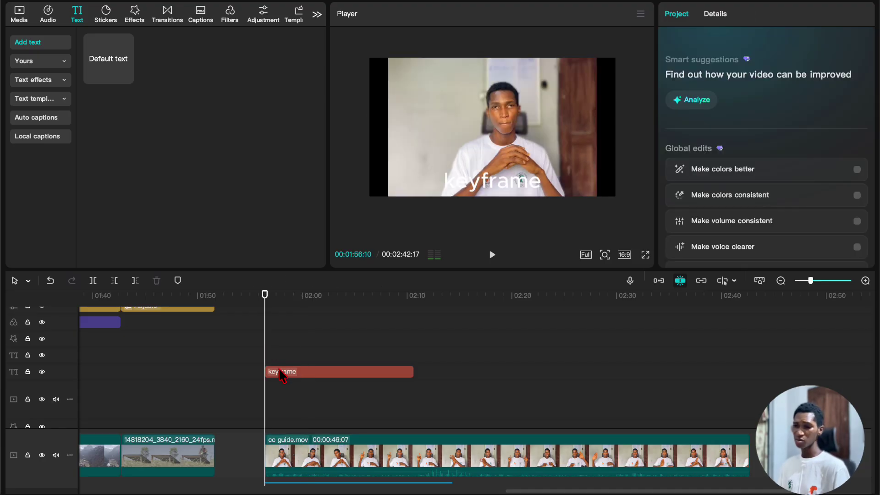
{"action": "left_click", "coordinate": [280, 372]}
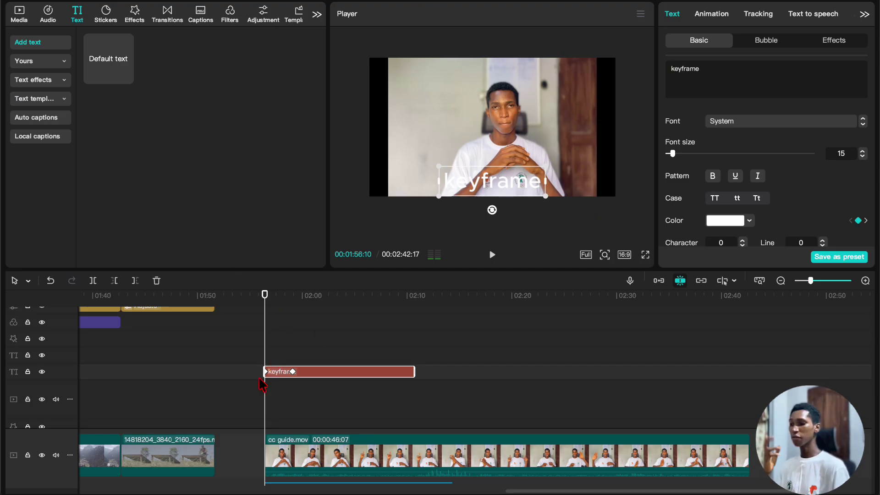
{"action": "scroll", "coordinate": [280, 371], "scroll_direction": "down", "scroll_amount": 3}
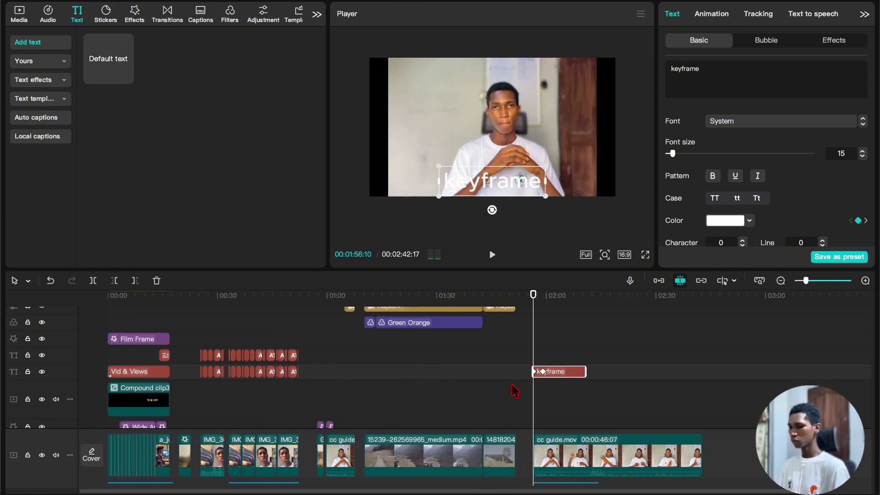
{"action": "scroll", "coordinate": [577, 382], "scroll_direction": "up", "scroll_amount": 5}
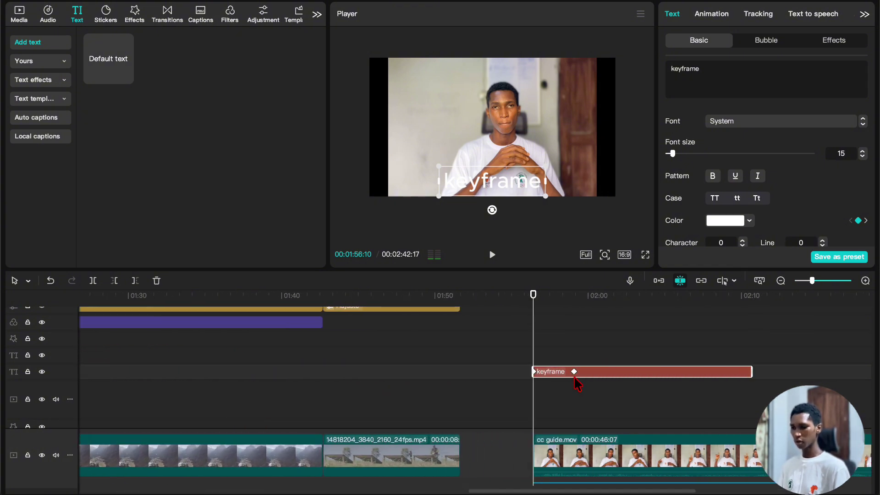
{"action": "scroll", "coordinate": [353, 377], "scroll_direction": "left", "scroll_amount": 2}
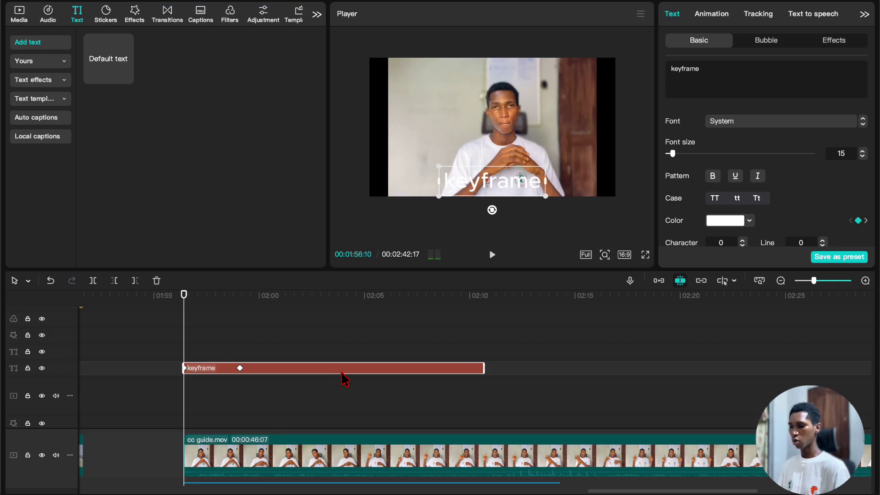
{"action": "left_click", "coordinate": [759, 280]}
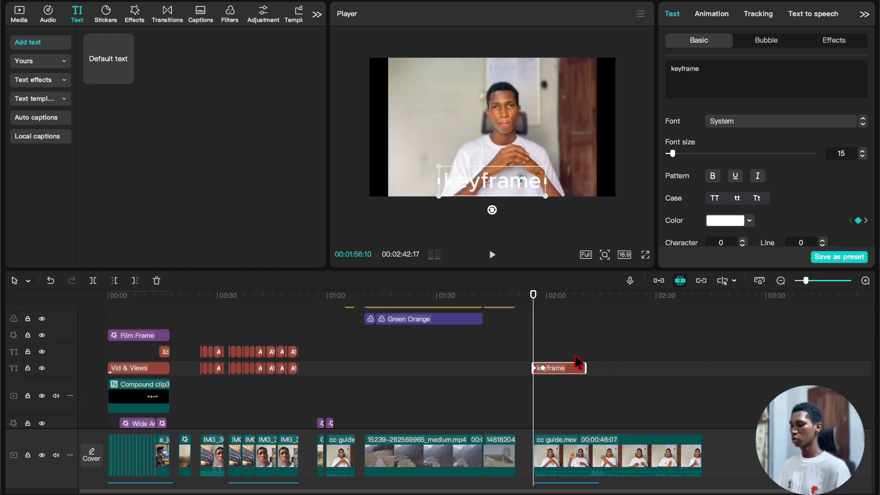
Add a keyframe for all the basic Adjust settings of cc guide.mov at its start, 00:01:56:10.
{"action": "scroll", "coordinate": [578, 362], "scroll_direction": "up", "scroll_amount": 6}
{"action": "scroll", "coordinate": [489, 360], "scroll_direction": "right", "scroll_amount": 5}
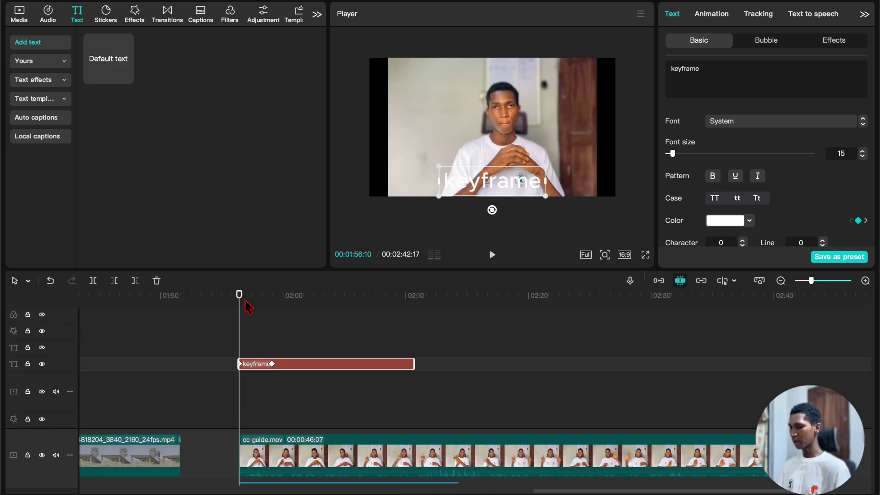
{"action": "scroll", "coordinate": [266, 360], "scroll_direction": "down", "scroll_amount": 4}
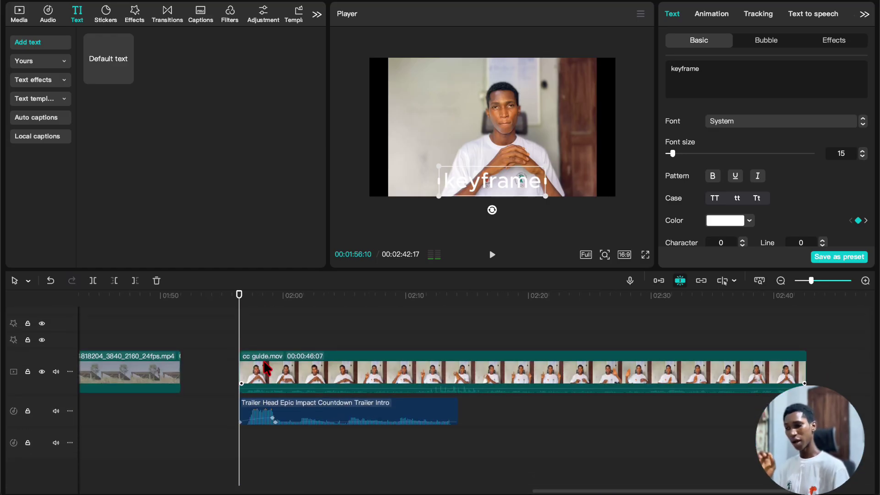
{"action": "left_click", "coordinate": [266, 374]}
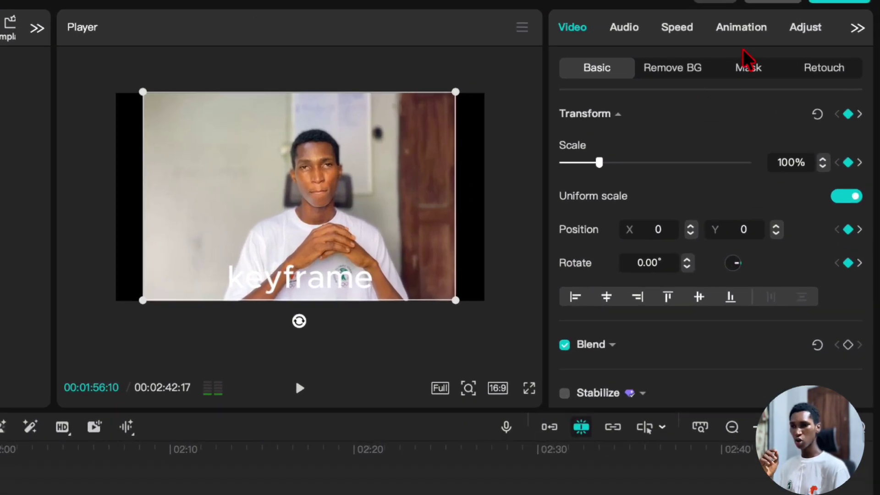
{"action": "left_click", "coordinate": [801, 31]}
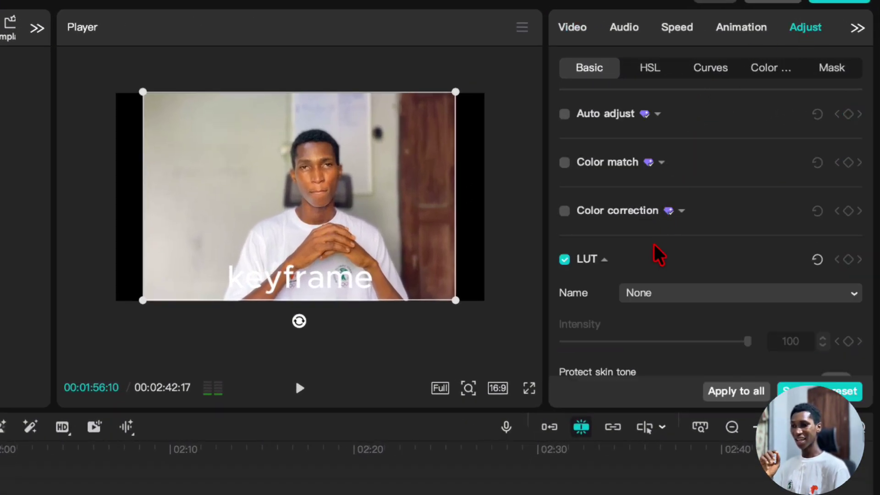
{"action": "scroll", "coordinate": [653, 298], "scroll_direction": "down", "scroll_amount": 3}
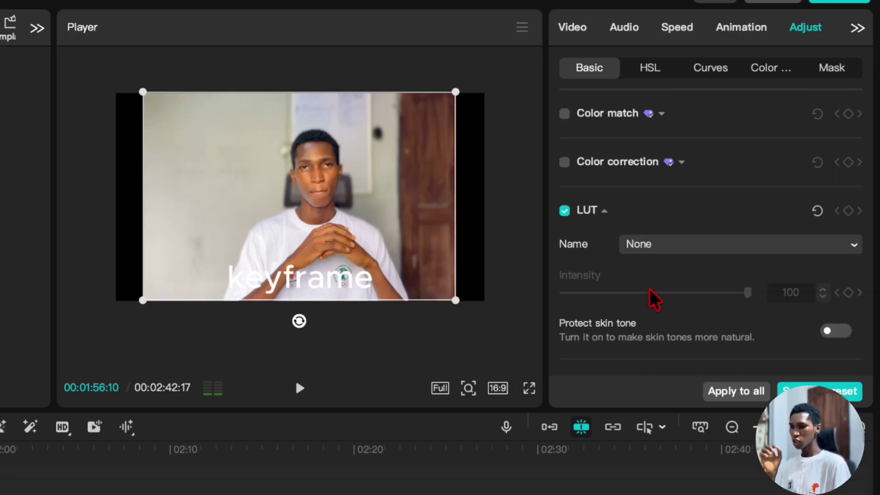
{"action": "scroll", "coordinate": [664, 280], "scroll_direction": "down", "scroll_amount": 5}
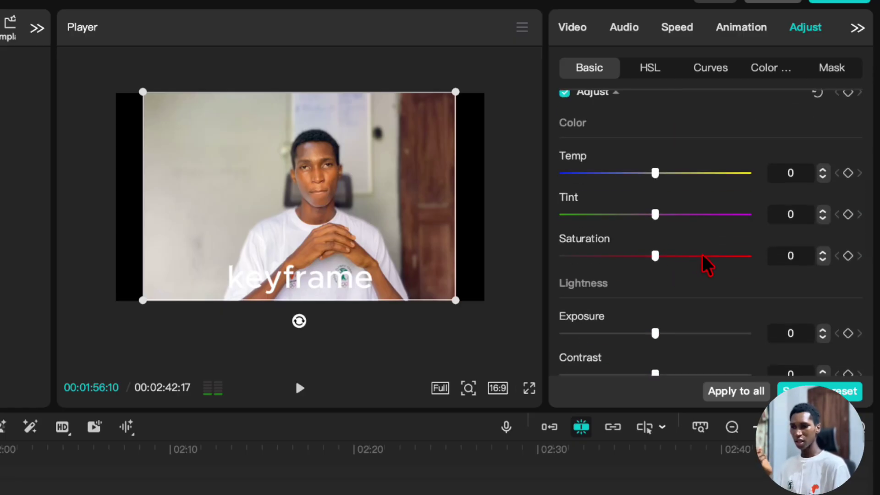
{"action": "scroll", "coordinate": [815, 161], "scroll_direction": "up", "scroll_amount": 2}
{"action": "scroll", "coordinate": [831, 197], "scroll_direction": "down", "scroll_amount": 2}
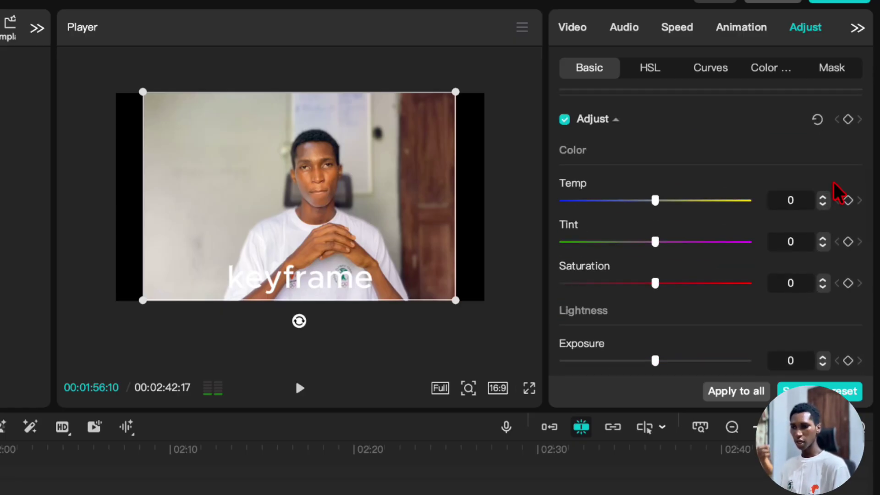
{"action": "left_click", "coordinate": [848, 120]}
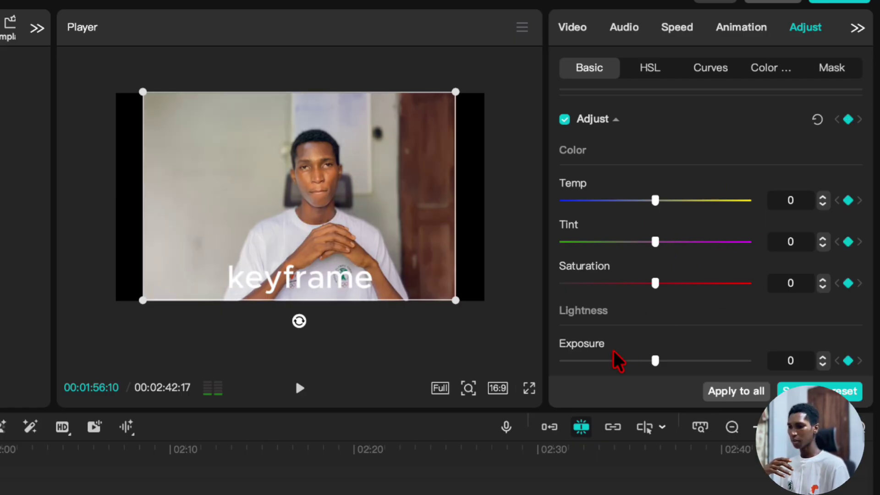
Animate cc guide.mov's Saturation from -50 at 00:01:56:10 to 0 at 00:01:59:02, and play the result from the start.
{"action": "left_click_drag", "start_coordinate": [656, 284], "coordinate": [414, 304]}
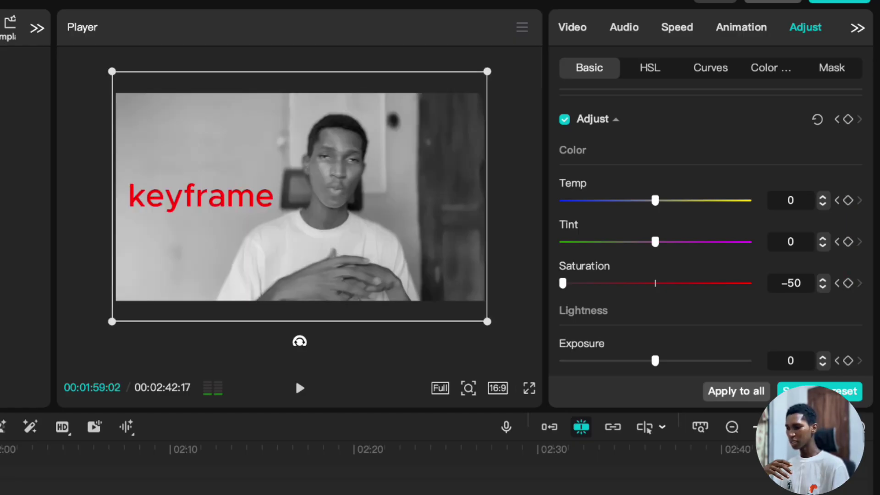
{"action": "left_click", "coordinate": [655, 283]}
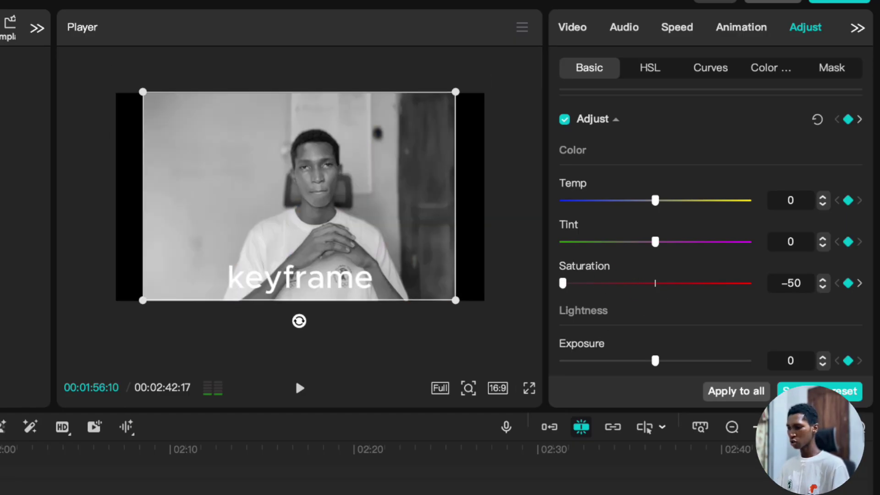
{"action": "left_click", "coordinate": [300, 388]}
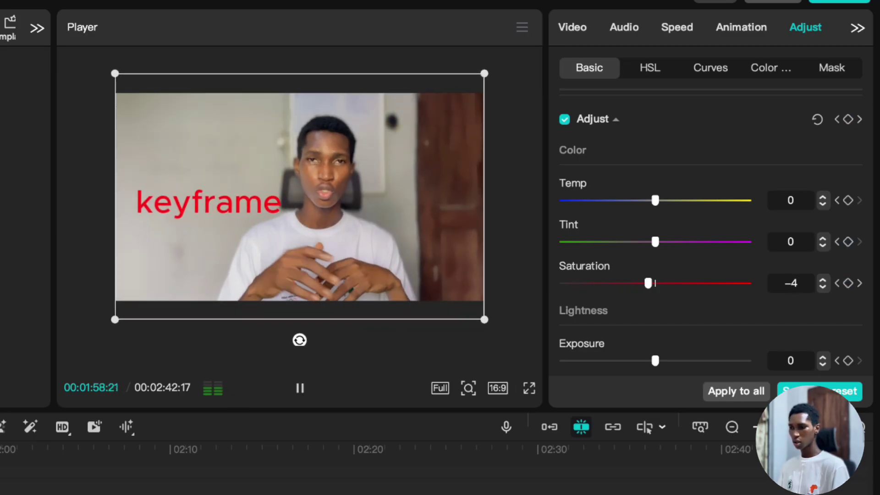
{"action": "key", "text": "space"}
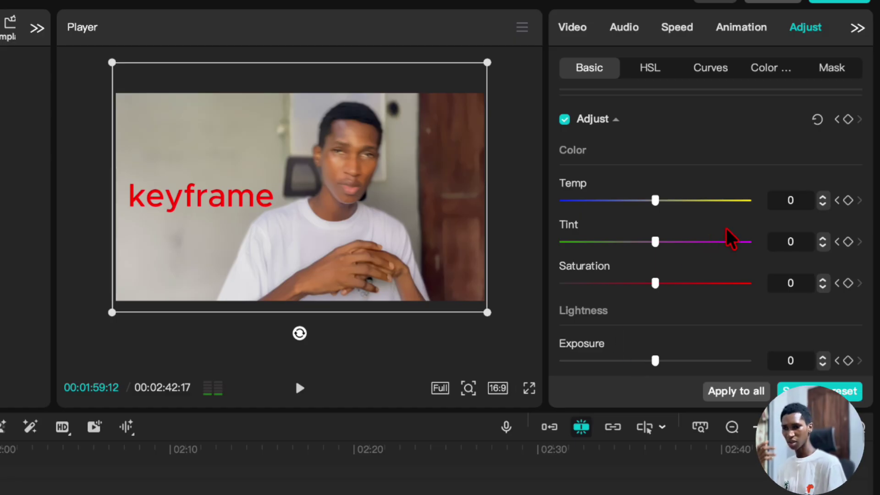
Examine the remaining Adjust settings of cc guide.mov and the "keyframe" text clip, scrubbing from its start to 00:01:58:09.
{"action": "scroll", "coordinate": [726, 277], "scroll_direction": "down", "scroll_amount": 2}
{"action": "scroll", "coordinate": [726, 277], "scroll_direction": "down", "scroll_amount": 5}
{"action": "scroll", "coordinate": [726, 277], "scroll_direction": "up", "scroll_amount": 6}
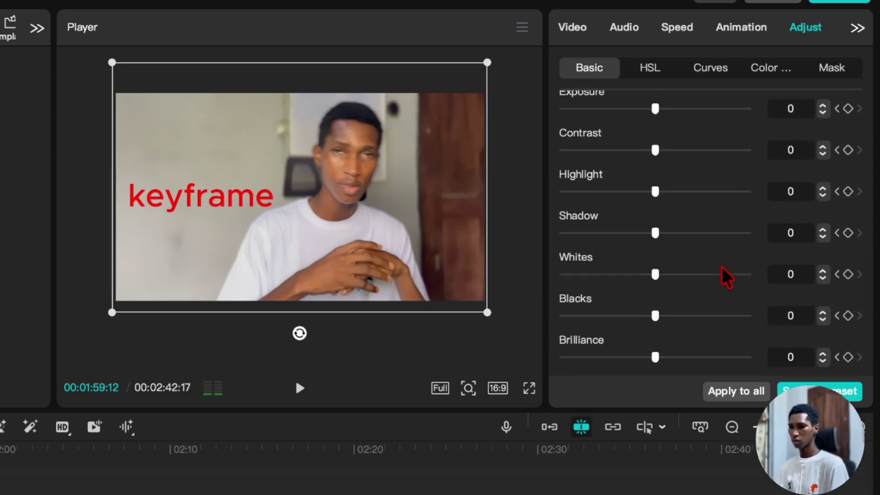
{"action": "scroll", "coordinate": [726, 277], "scroll_direction": "up", "scroll_amount": 3}
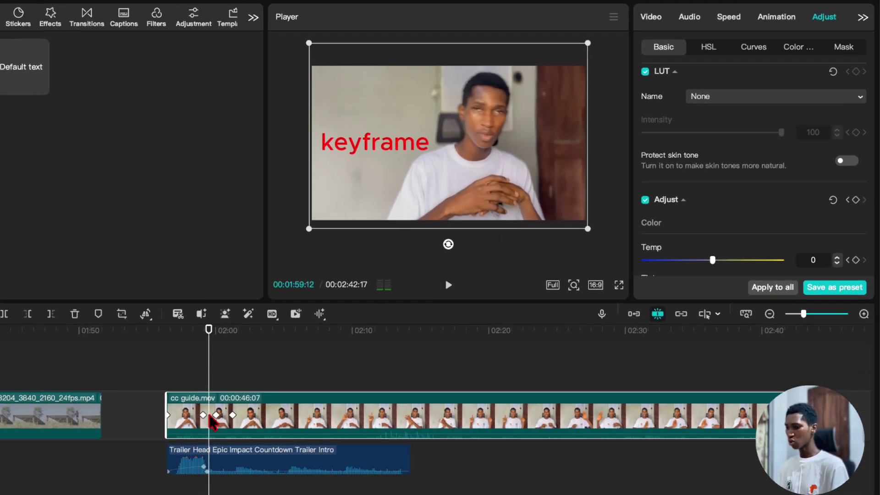
{"action": "scroll", "coordinate": [155, 483], "scroll_direction": "up", "scroll_amount": 2}
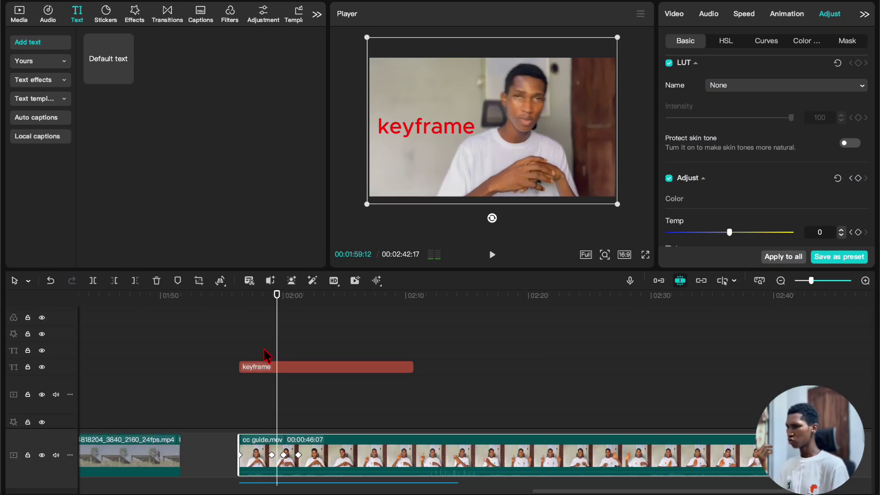
{"action": "left_click", "coordinate": [240, 311]}
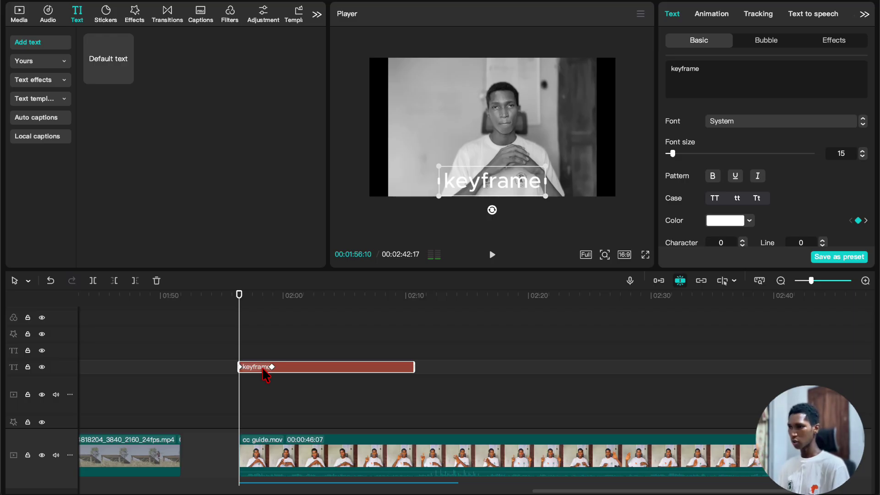
{"action": "left_click", "coordinate": [263, 298]}
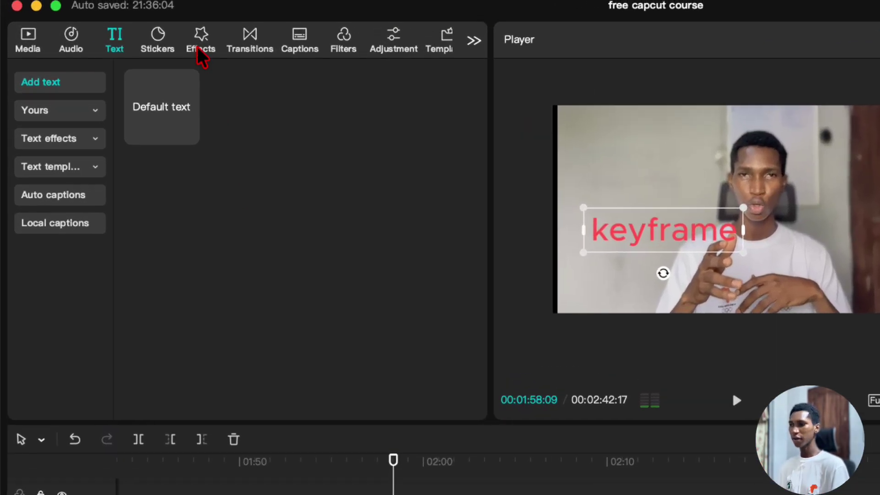
Add the Blur effect from the Trending video effects at 00:01:56:10, the start of cc guide.mov.
{"action": "left_click", "coordinate": [200, 46]}
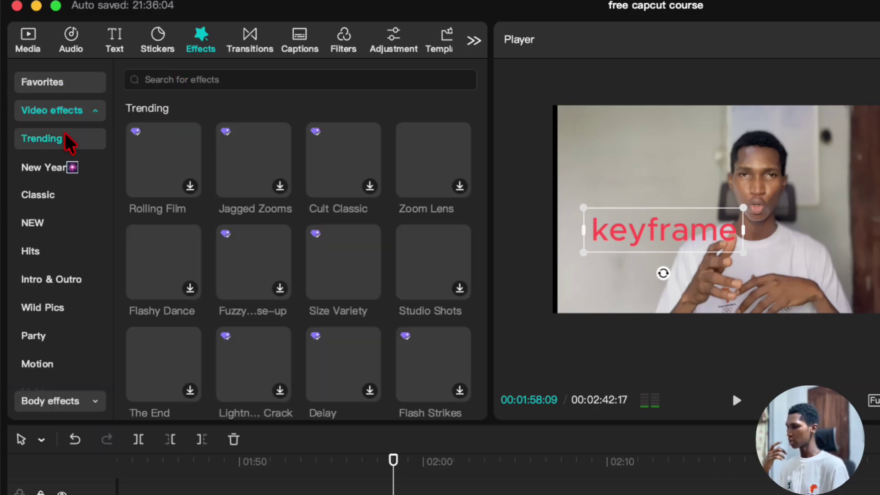
{"action": "scroll", "coordinate": [240, 179], "scroll_direction": "down", "scroll_amount": 4}
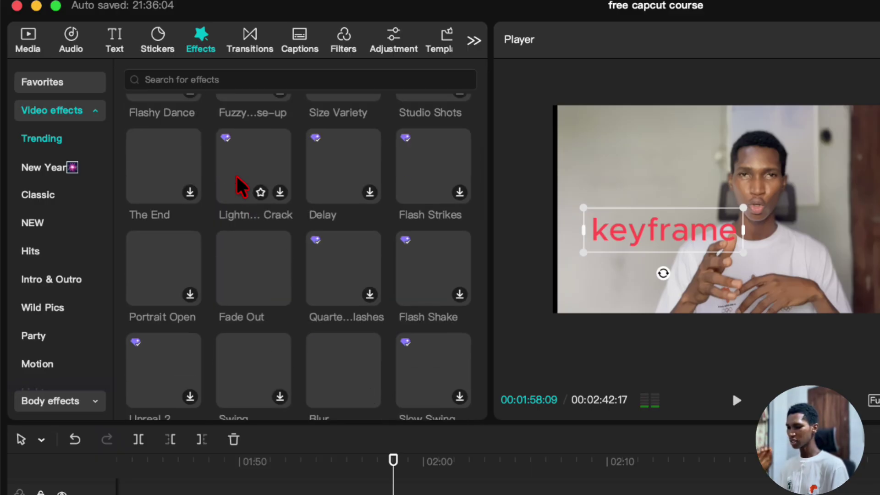
{"action": "scroll", "coordinate": [253, 229], "scroll_direction": "down", "scroll_amount": 5}
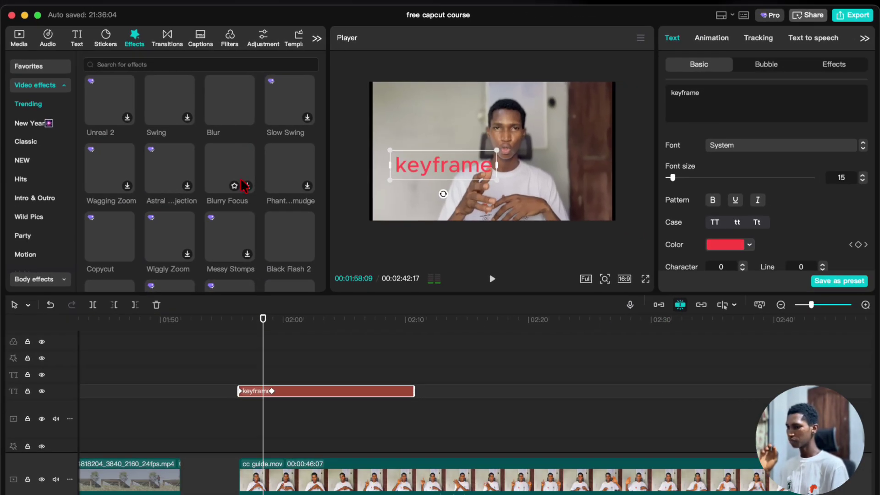
{"action": "left_click", "coordinate": [238, 321]}
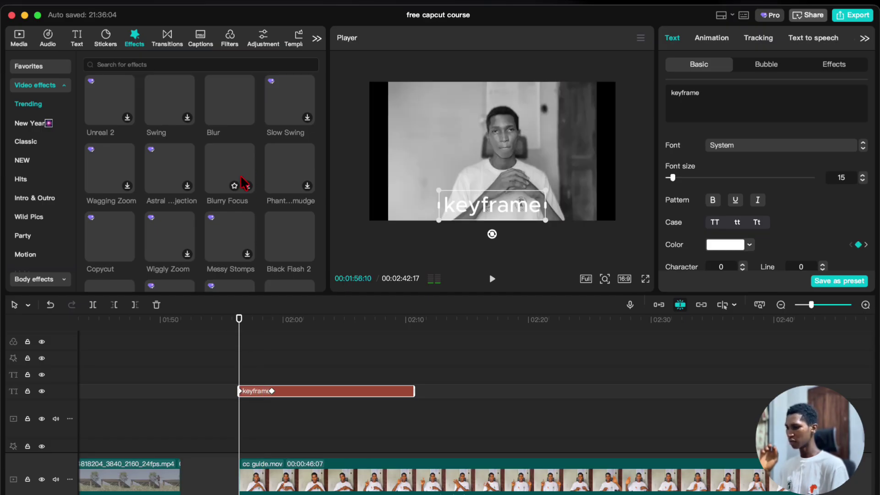
{"action": "left_click", "coordinate": [247, 117]}
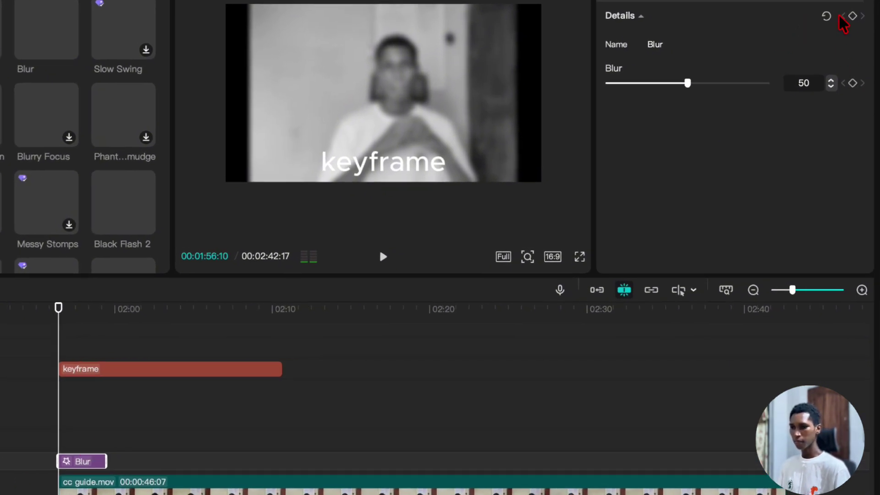
Keyframe the Blur effect at 100 at 00:01:56:10 and extend the effect to the end of the "keyframe" text clip.
{"action": "left_click_drag", "start_coordinate": [689, 84], "coordinate": [820, 106]}
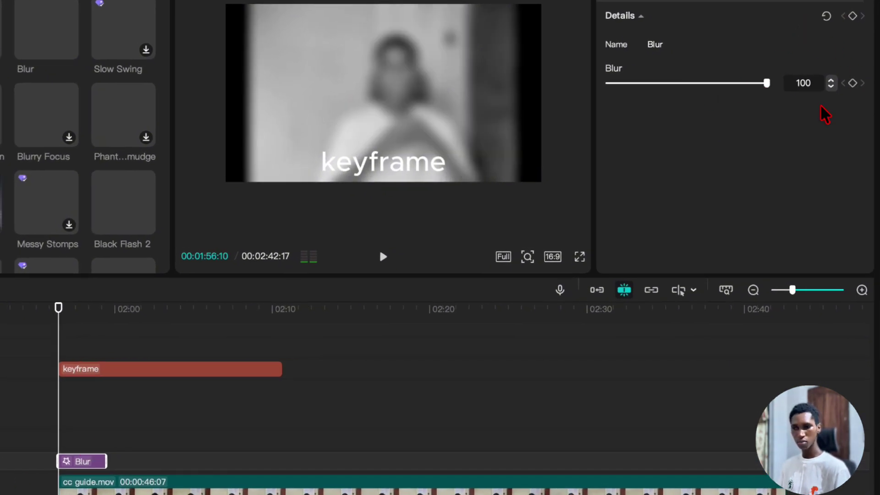
{"action": "left_click", "coordinate": [852, 16]}
{"action": "left_click_drag", "start_coordinate": [107, 461], "coordinate": [282, 461]}
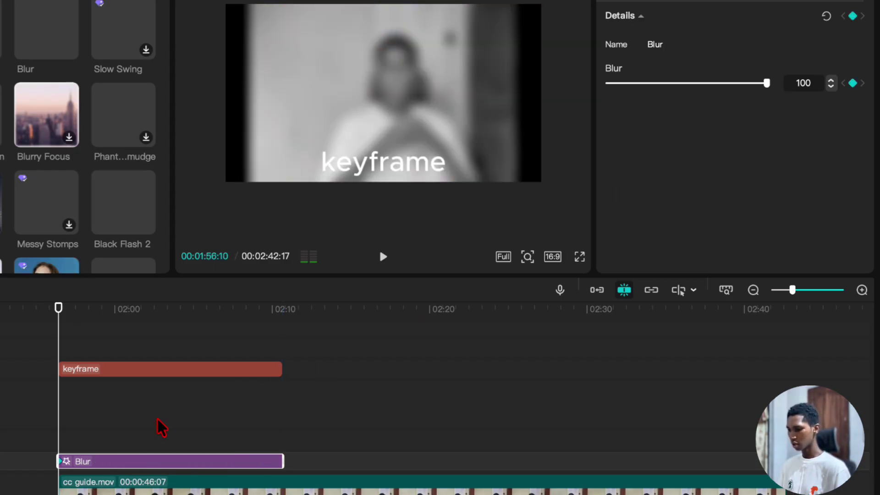
Lower the Blur effect's strength to 0 at 00:01:59:02, in line with cc guide.mov's second keyframe.
{"action": "scroll", "coordinate": [140, 449], "scroll_direction": "up", "scroll_amount": 3}
{"action": "scroll", "coordinate": [141, 445], "scroll_direction": "down", "scroll_amount": 2}
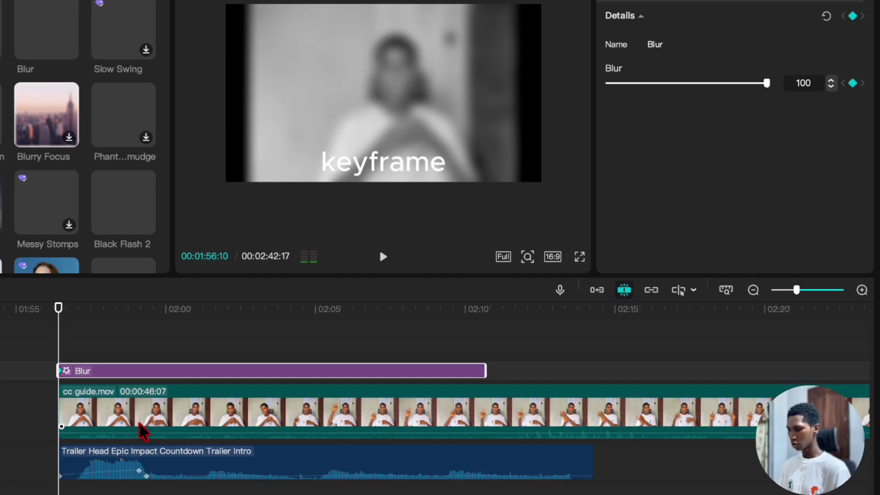
{"action": "left_click", "coordinate": [137, 424]}
{"action": "left_click", "coordinate": [138, 327]}
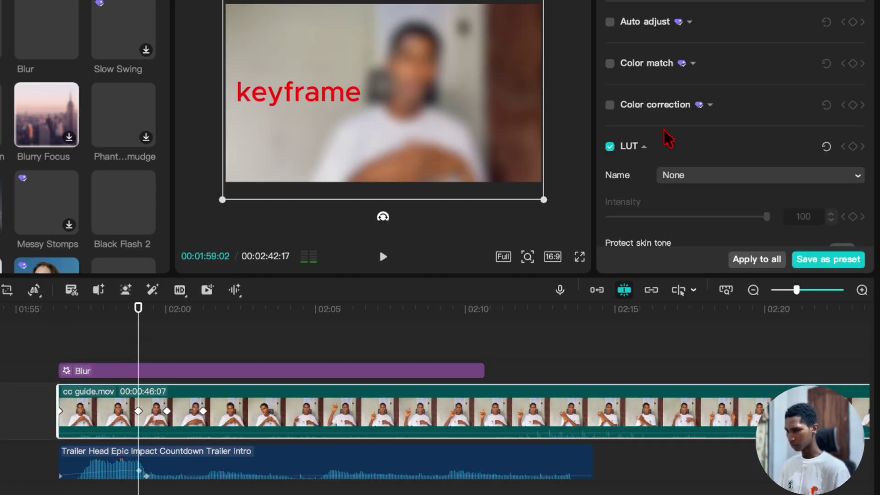
{"action": "left_click", "coordinate": [195, 371]}
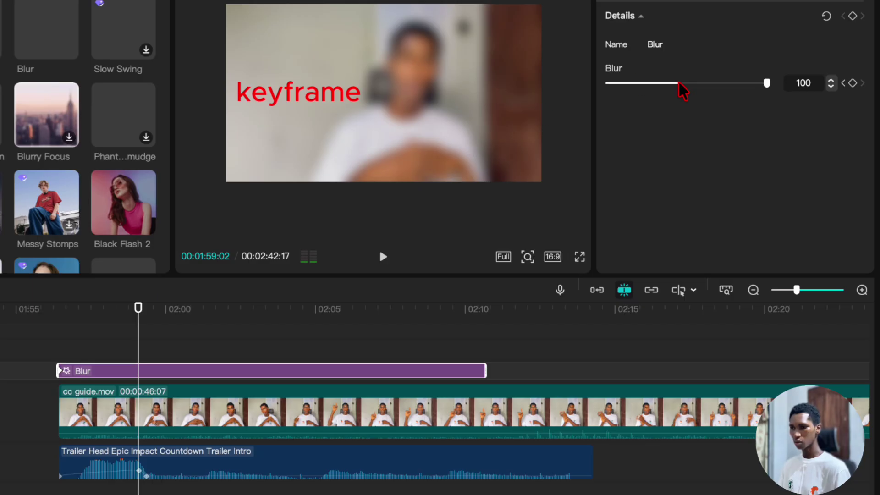
{"action": "left_click", "coordinate": [608, 83]}
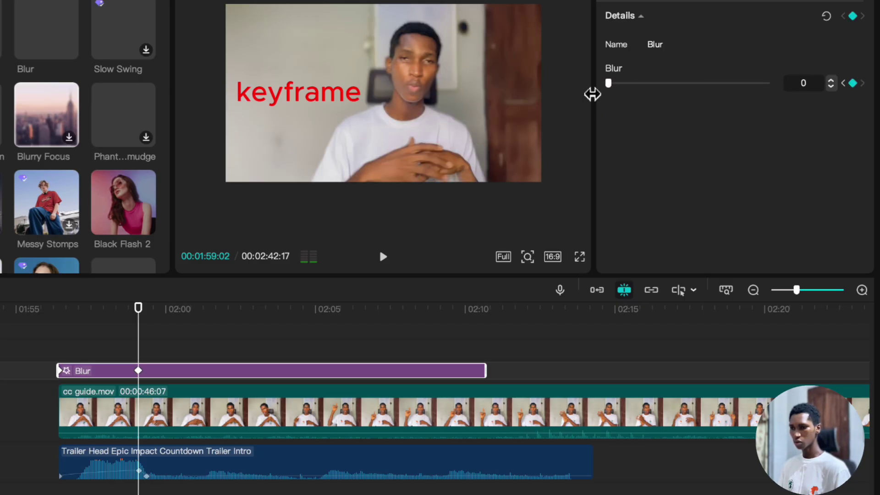
Play from the start of the Blur effect to 00:02:00:05 to review the blur animation.
{"action": "left_click", "coordinate": [60, 314]}
{"action": "key", "text": "space"}
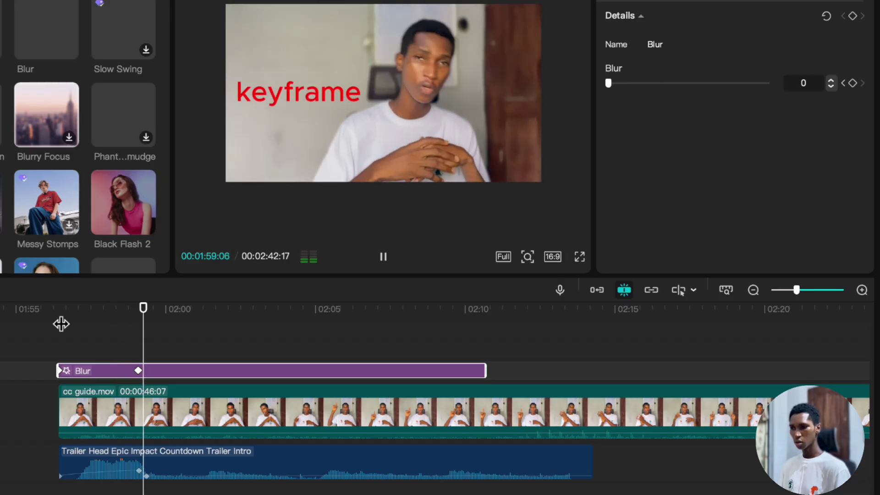
{"action": "key", "text": "space"}
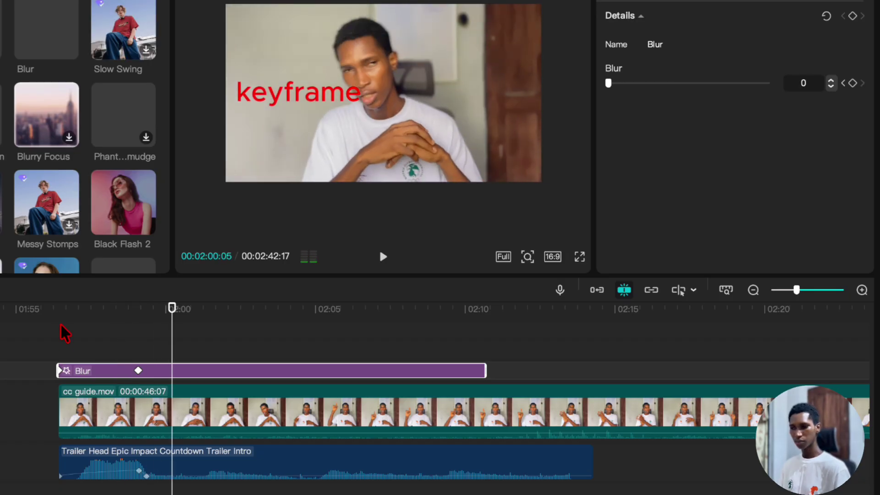
Scrub past the animated section to 00:02:02:02 and select cc guide.mov to view its keyframes.
{"action": "left_click", "coordinate": [110, 352]}
{"action": "scroll", "coordinate": [204, 355], "scroll_direction": "down", "scroll_amount": 4}
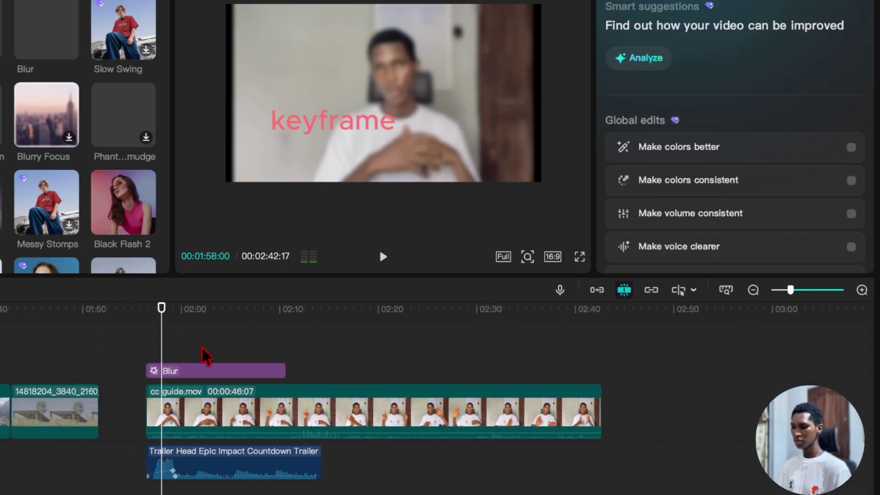
{"action": "scroll", "coordinate": [204, 356], "scroll_direction": "right", "scroll_amount": 2}
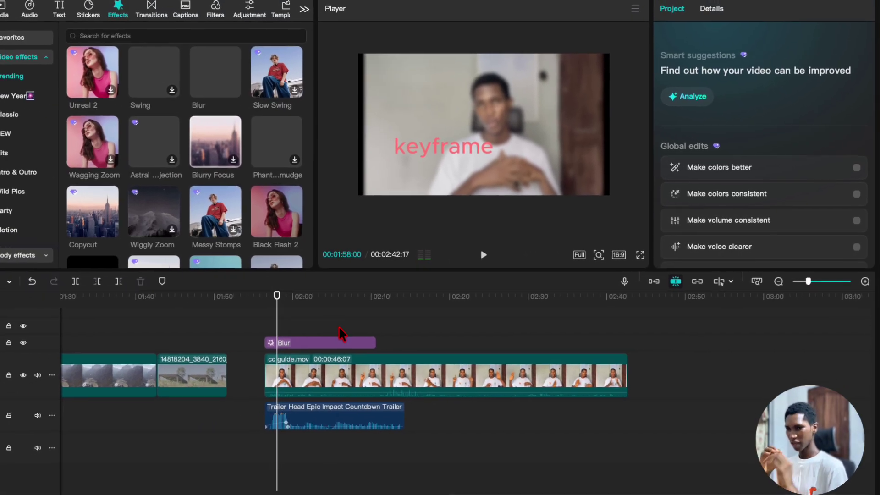
{"action": "left_click", "coordinate": [321, 309]}
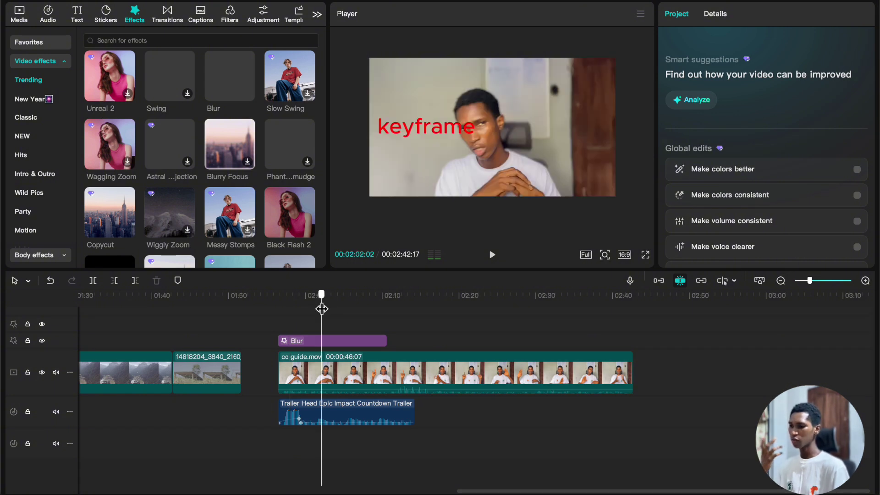
{"action": "left_click", "coordinate": [339, 373]}
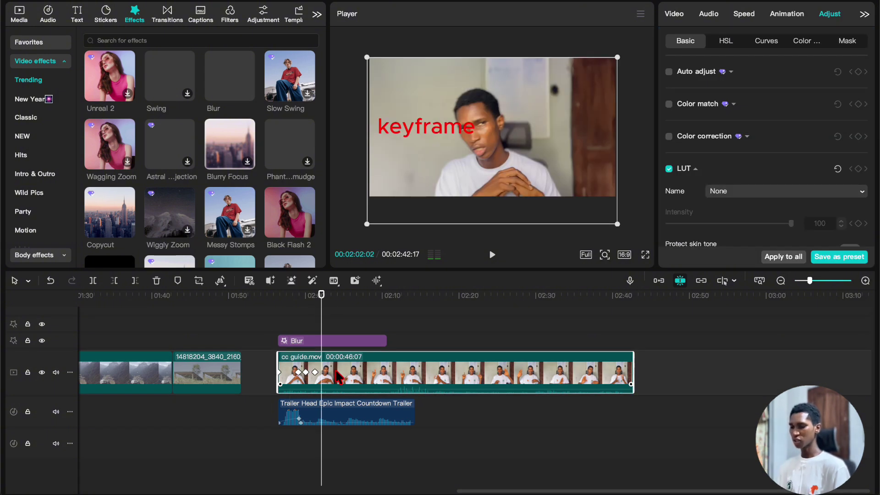